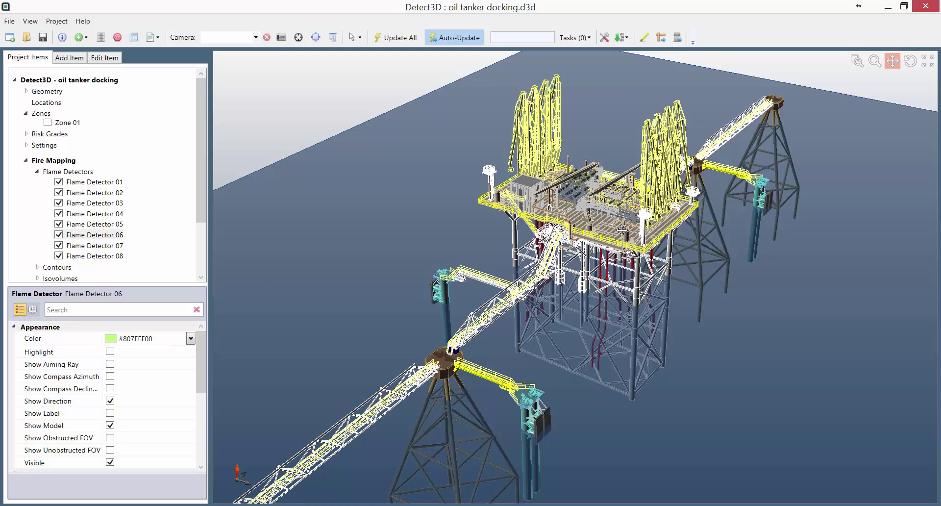
Zoom onto the platform deck, switch on the Zone 01 box, and orbit around it.
{"action": "left_click_drag", "start_coordinate": [621, 231], "coordinate": [599, 305]}
{"action": "scroll", "coordinate": [599, 305], "scroll_direction": "up", "scroll_amount": 10}
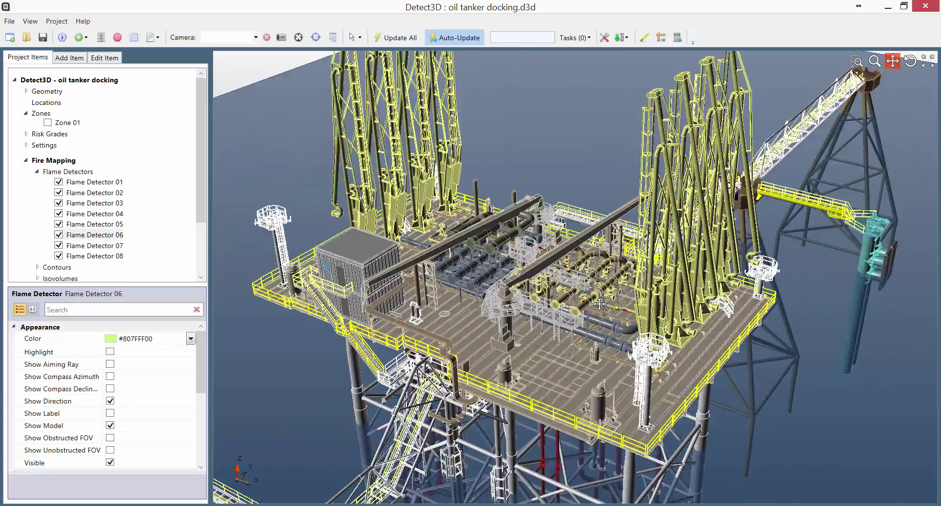
{"action": "scroll", "coordinate": [621, 321], "scroll_direction": "up", "scroll_amount": 5}
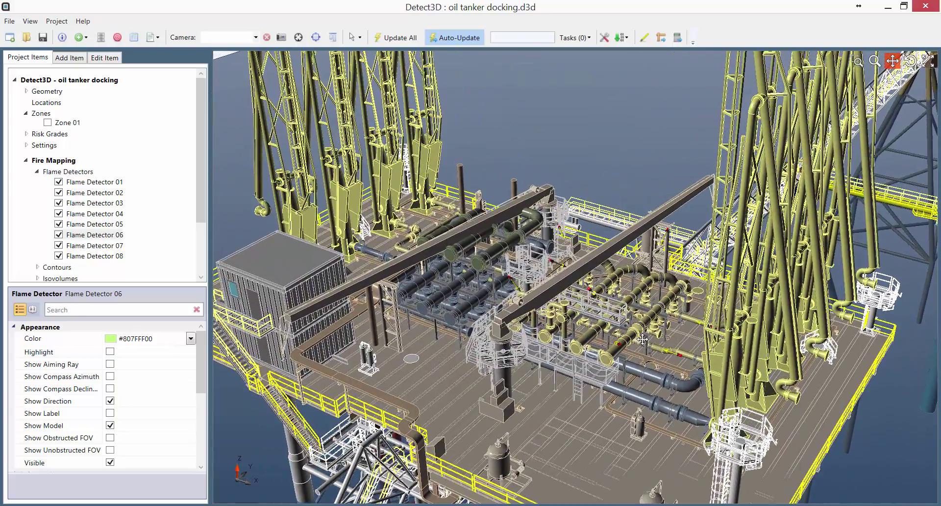
{"action": "left_click", "coordinate": [47, 123]}
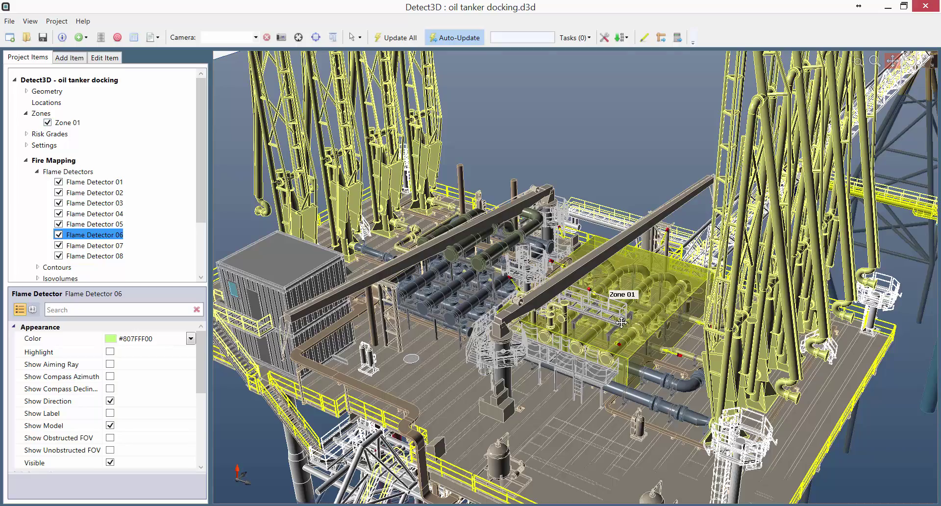
{"action": "scroll", "coordinate": [620, 312], "scroll_direction": "up", "scroll_amount": 3}
{"action": "scroll", "coordinate": [620, 312], "scroll_direction": "up", "scroll_amount": 5}
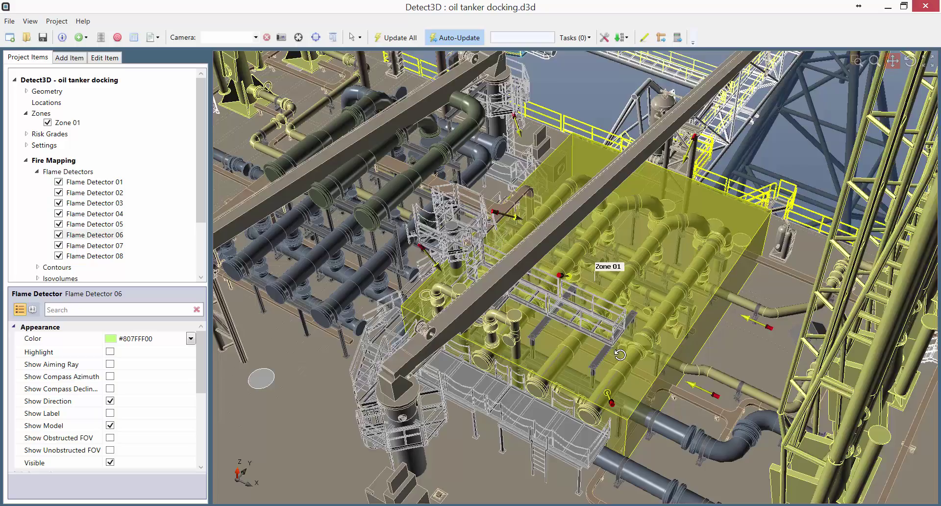
{"action": "left_click_drag", "start_coordinate": [620, 354], "coordinate": [620, 367]}
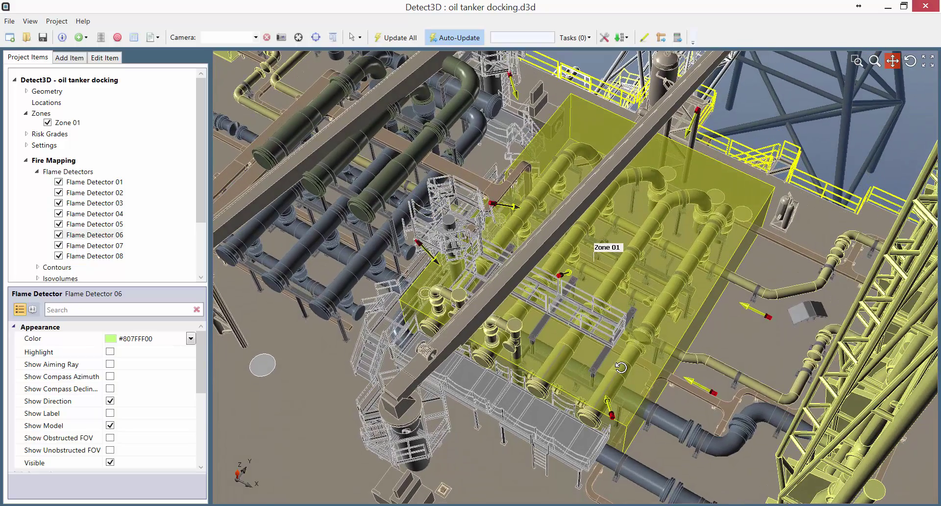
Toggle name labels on and off for all flame detectors, then hide Zone 01 again.
{"action": "left_click", "coordinate": [74, 173]}
{"action": "right_click", "coordinate": [74, 173]}
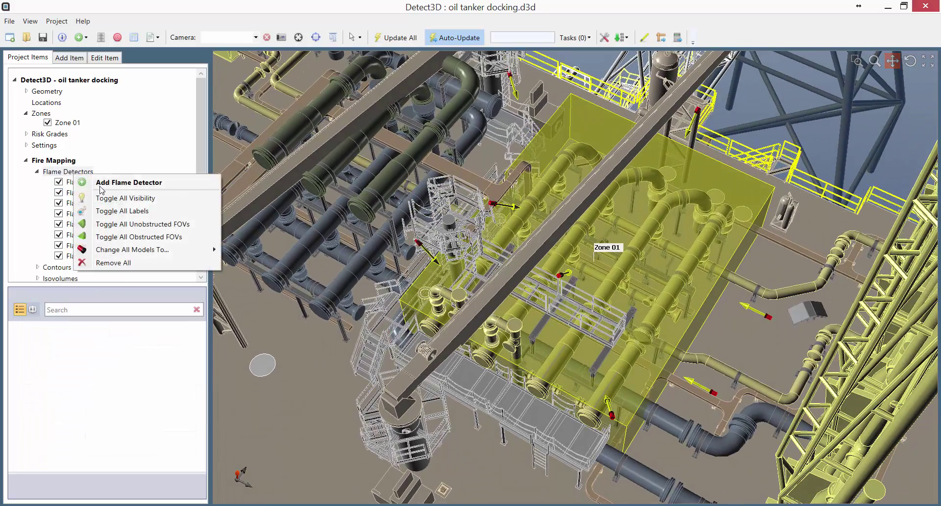
{"action": "left_click", "coordinate": [123, 214]}
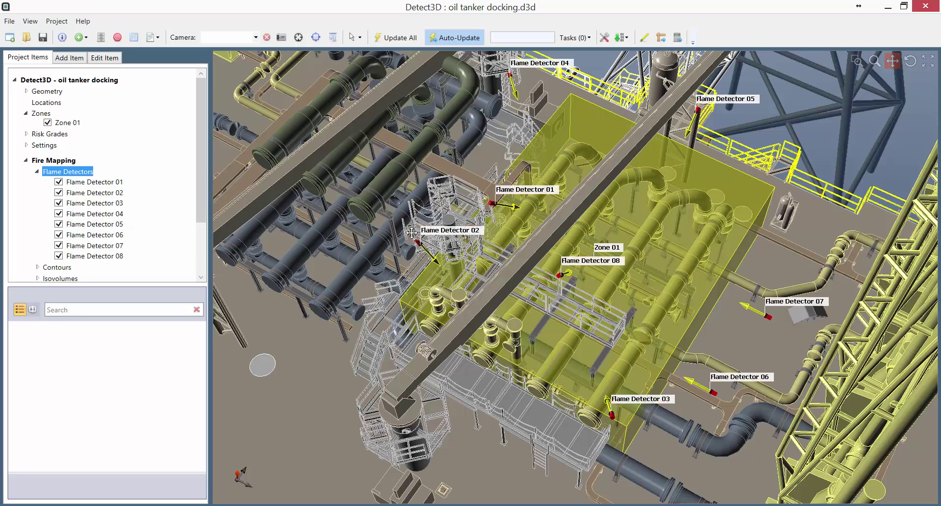
{"action": "right_click", "coordinate": [85, 173]}
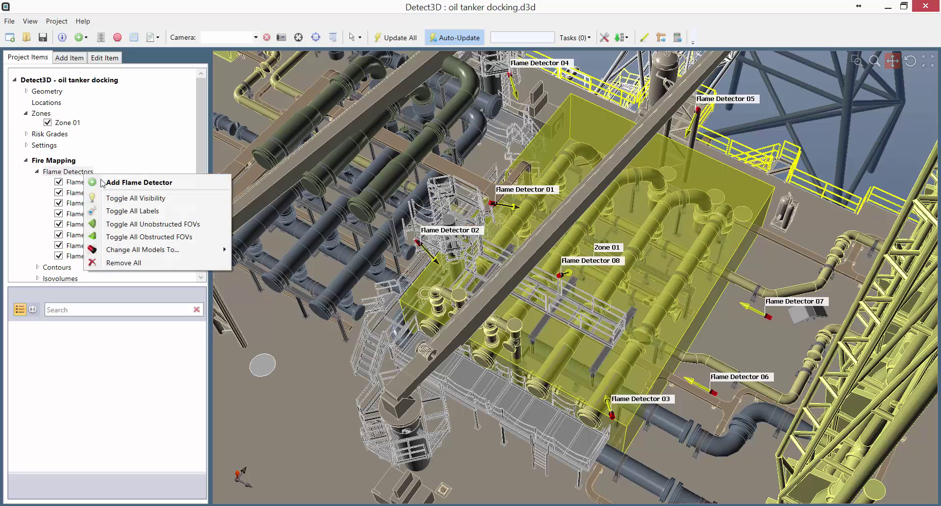
{"action": "left_click", "coordinate": [132, 211]}
{"action": "left_click", "coordinate": [48, 122]}
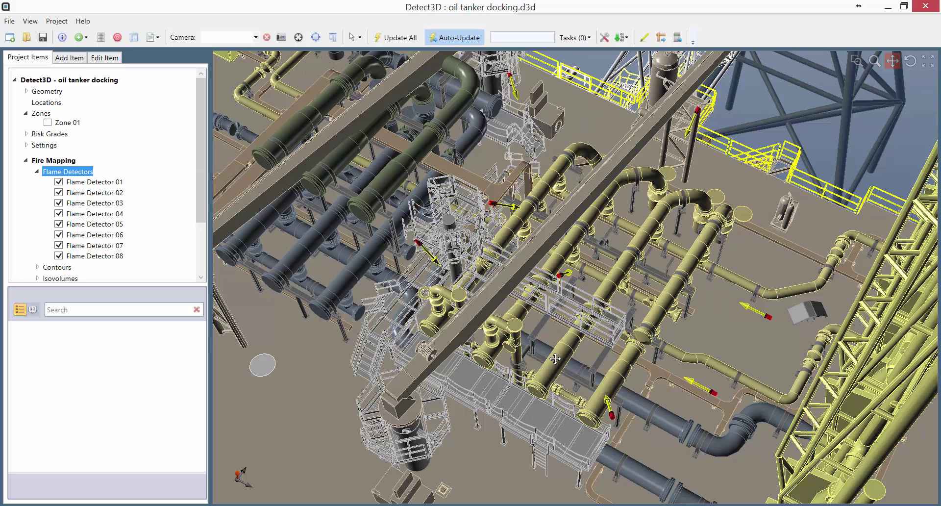
{"action": "left_click", "coordinate": [118, 236]}
Set Flame Detector 06's FOV Visibility to Obstructed and orbit around its cone.
{"action": "right_click", "coordinate": [119, 238]}
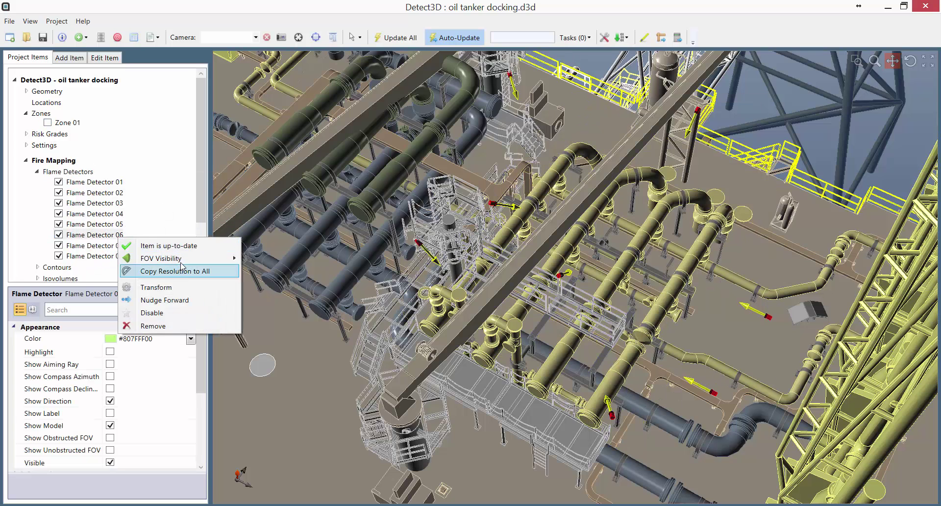
{"action": "mouse_move", "coordinate": [186, 259]}
{"action": "left_click", "coordinate": [269, 269]}
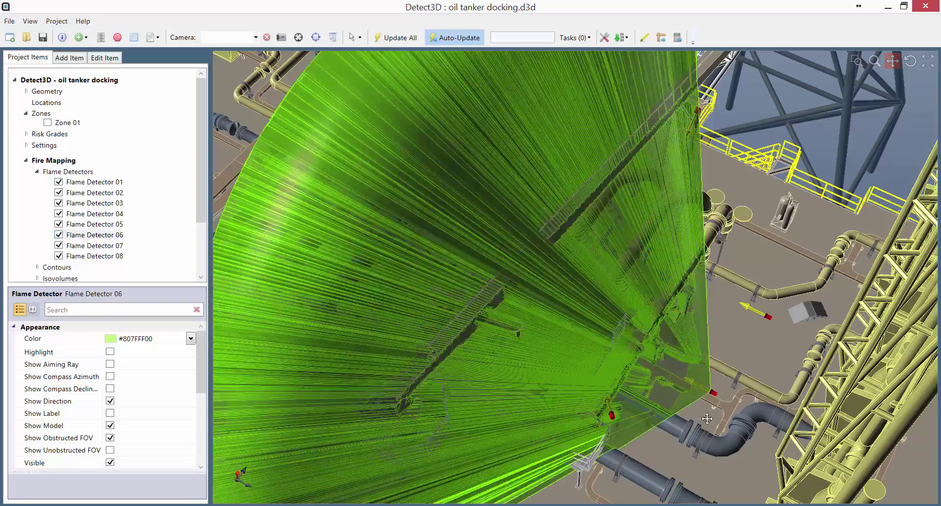
{"action": "left_click_drag", "start_coordinate": [720, 436], "coordinate": [552, 255]}
{"action": "left_click_drag", "start_coordinate": [453, 267], "coordinate": [667, 324]}
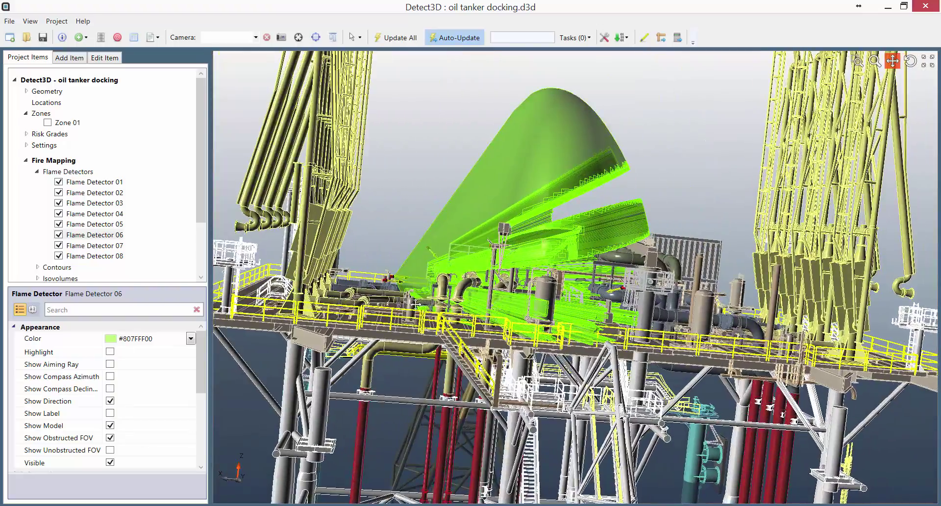
{"action": "left_click_drag", "start_coordinate": [424, 305], "coordinate": [285, 251]}
{"action": "left_click_drag", "start_coordinate": [334, 272], "coordinate": [236, 235]}
Set Flame Detector 06's FOV Visibility back to Off.
{"action": "right_click", "coordinate": [122, 235]}
{"action": "mouse_move", "coordinate": [196, 255]}
{"action": "left_click", "coordinate": [284, 279]}
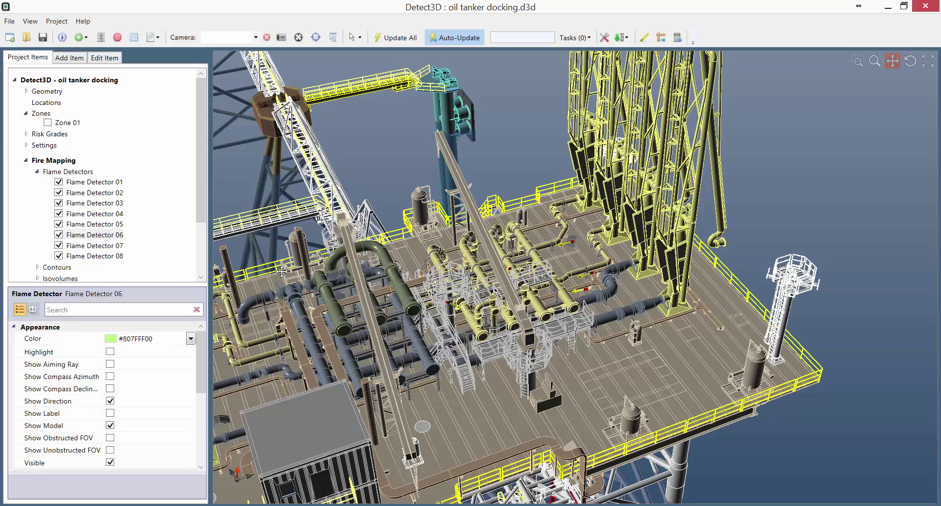
Show the z = 1 m Contour and zoom onto it on the deck.
{"action": "left_click", "coordinate": [37, 268]}
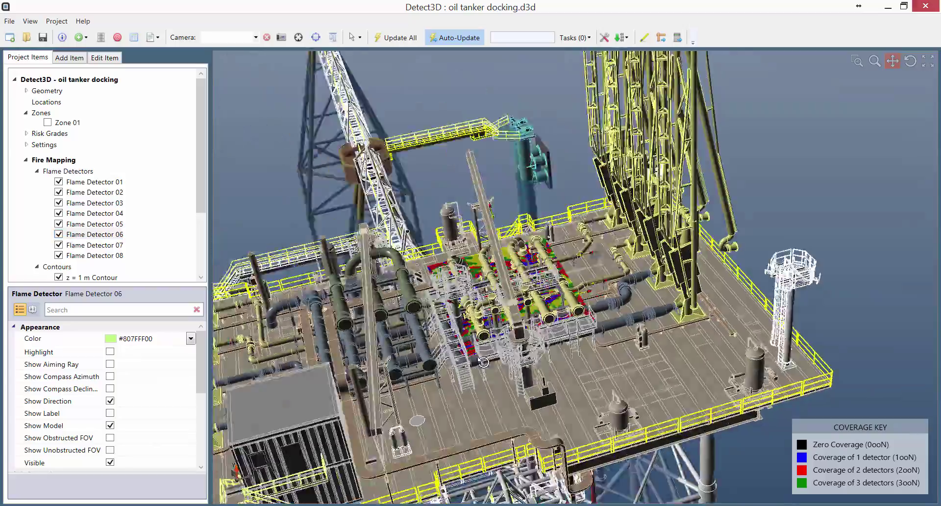
{"action": "left_click_drag", "start_coordinate": [514, 376], "coordinate": [508, 313]}
{"action": "scroll", "coordinate": [512, 313], "scroll_direction": "up", "scroll_amount": 5}
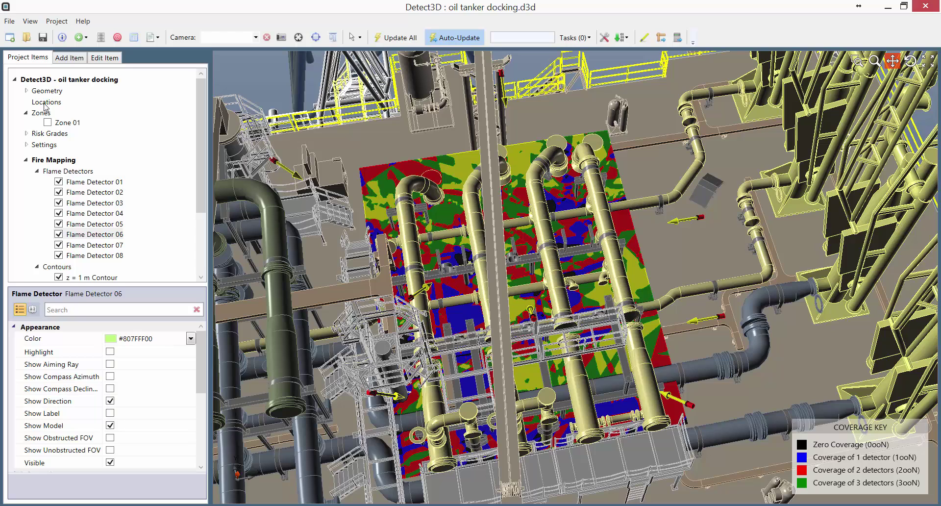
Hide the DWG plant geometry briefly, then show it again.
{"action": "left_click", "coordinate": [26, 90]}
{"action": "left_click", "coordinate": [47, 101]}
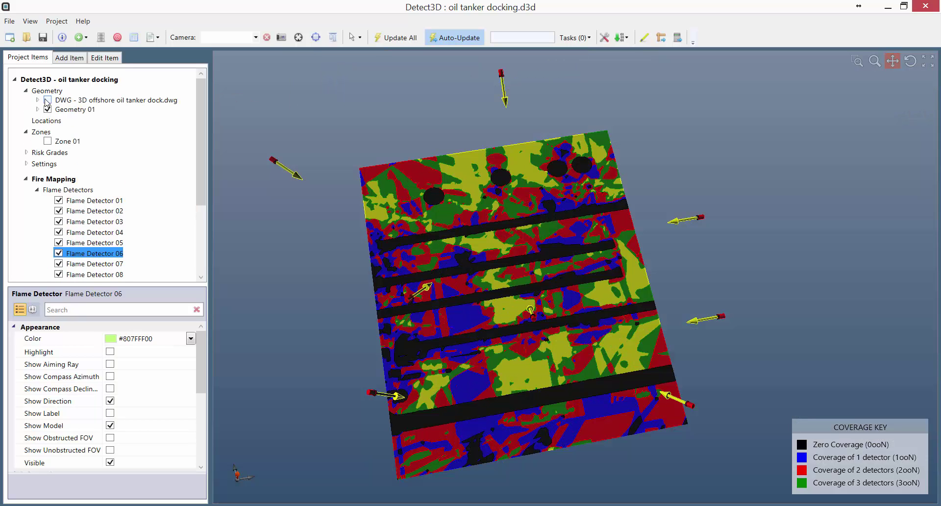
{"action": "left_click", "coordinate": [47, 101]}
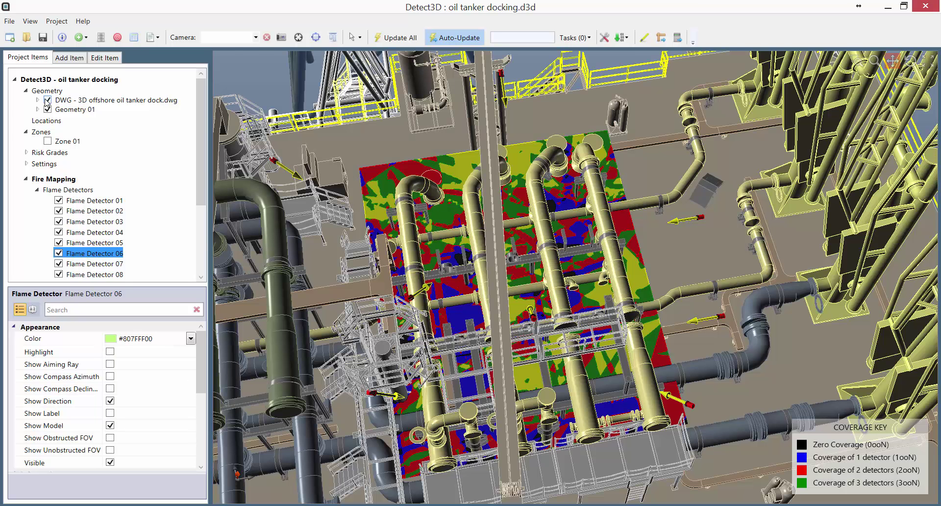
{"action": "left_click", "coordinate": [131, 39]}
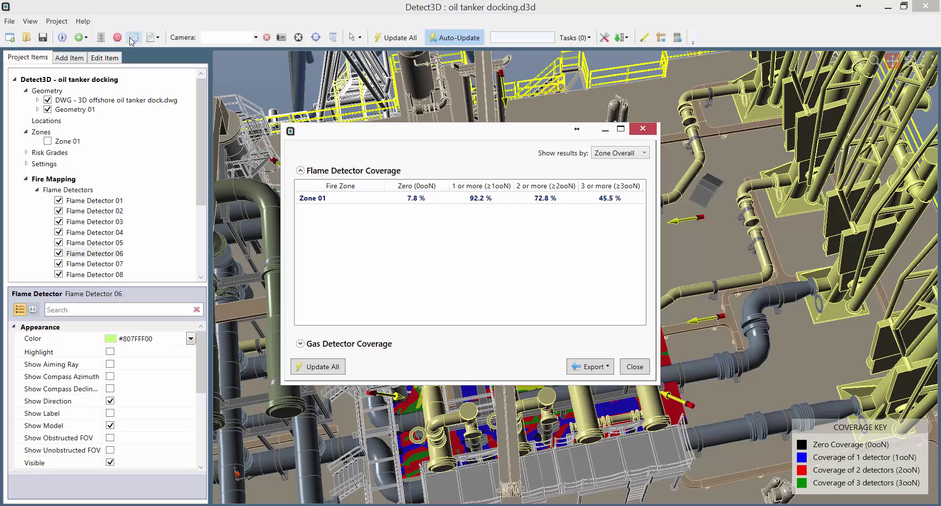
{"action": "left_click", "coordinate": [642, 129]}
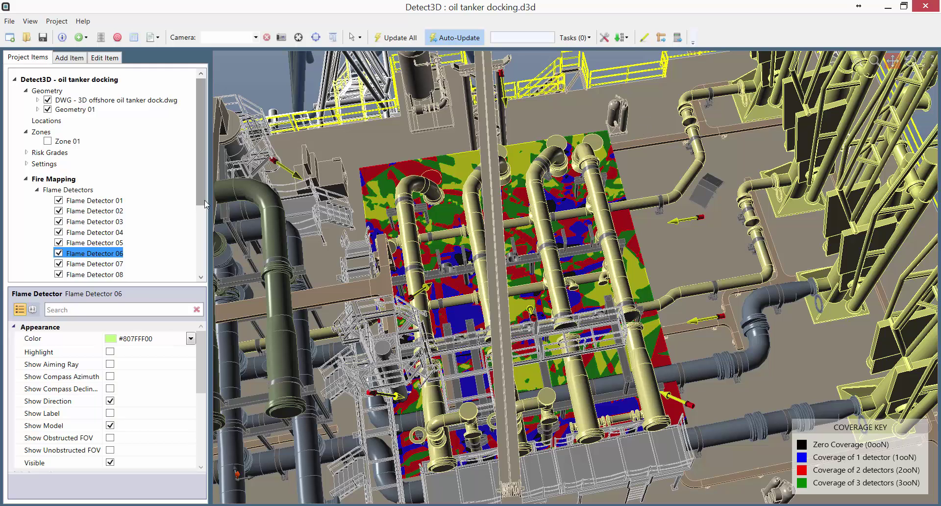
Hide the z = 1 m Contour and open Project > Detector Rankings for Fire Zone: Zone 01.
{"action": "left_click_drag", "start_coordinate": [205, 205], "coordinate": [205, 266]}
{"action": "left_click", "coordinate": [59, 194]}
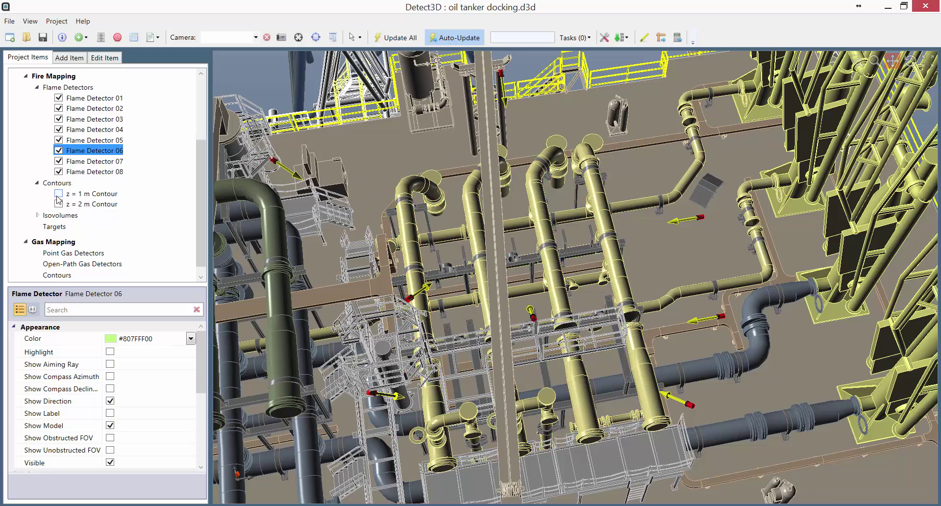
{"action": "left_click", "coordinate": [60, 22]}
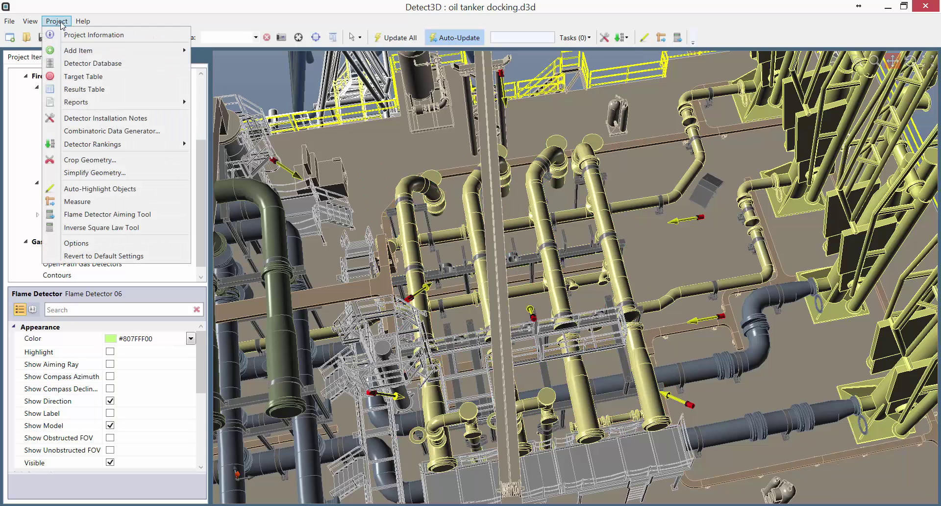
{"action": "mouse_move", "coordinate": [176, 144]}
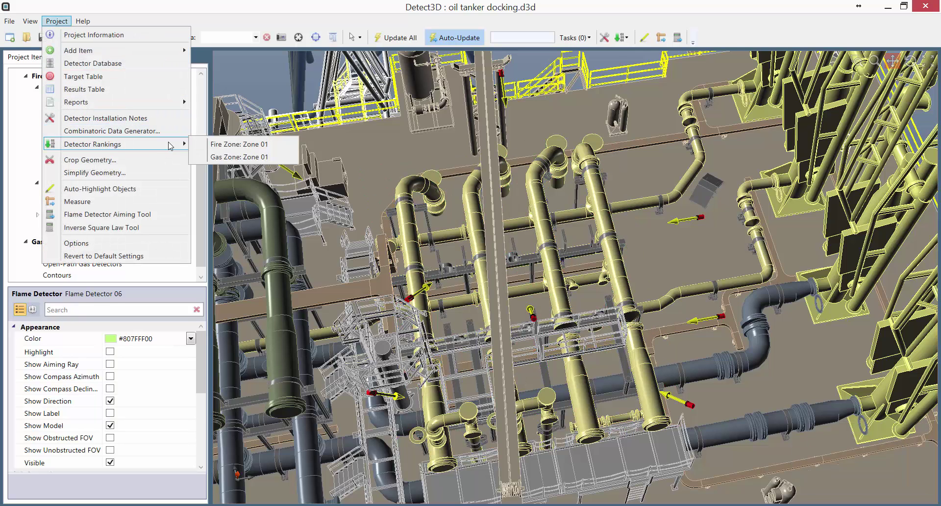
{"action": "left_click", "coordinate": [218, 148]}
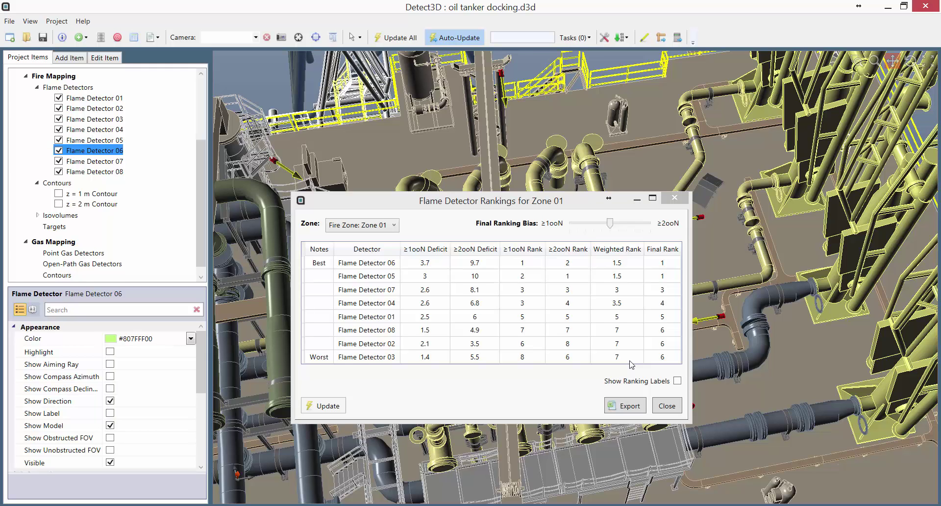
Bias rankings fully toward 1ooN, select Flame Detector 03, and enable Show Ranking Labels.
{"action": "left_click", "coordinate": [611, 226]}
{"action": "left_click_drag", "start_coordinate": [611, 225], "coordinate": [569, 225]}
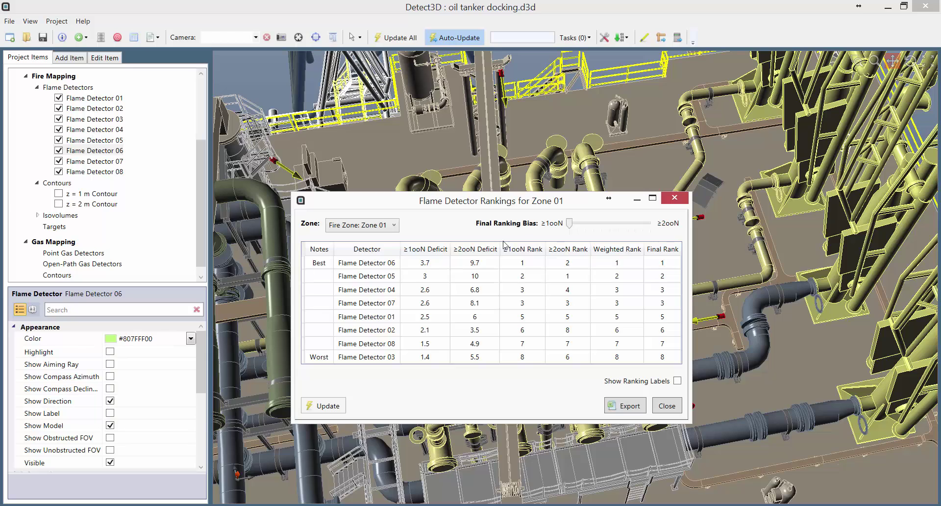
{"action": "left_click", "coordinate": [380, 360]}
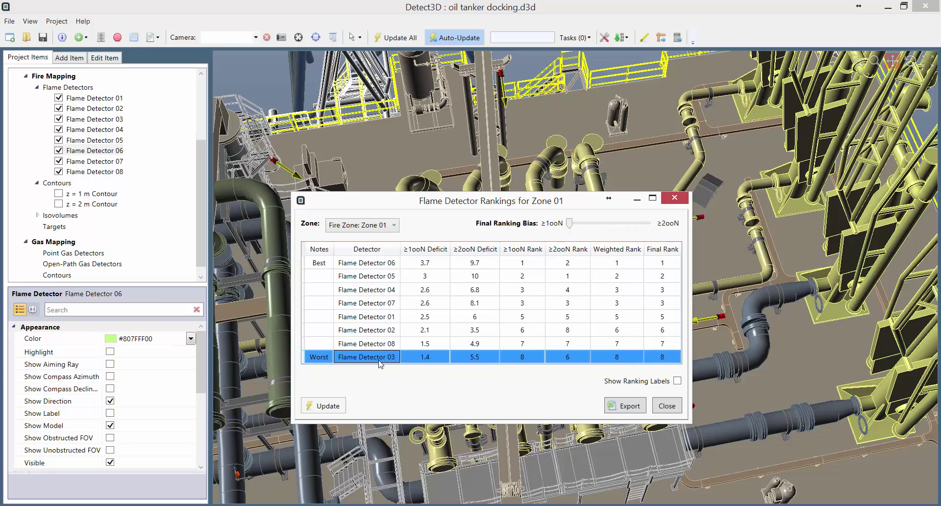
{"action": "left_click", "coordinate": [677, 380]}
{"action": "left_click_drag", "start_coordinate": [549, 205], "coordinate": [378, 179]}
Toggle all flame detector name labels on, viewing them beside their rank labels.
{"action": "left_click", "coordinate": [70, 86]}
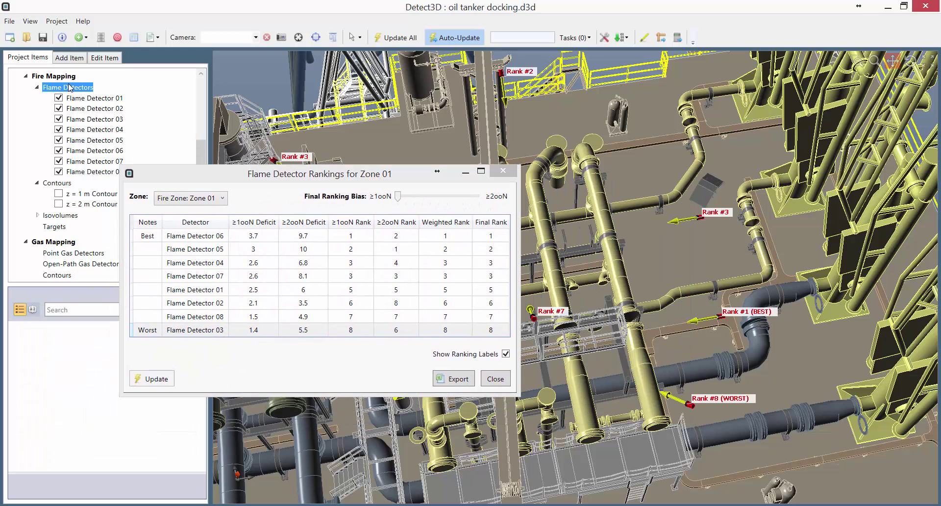
{"action": "right_click", "coordinate": [69, 86]}
{"action": "left_click", "coordinate": [139, 121]}
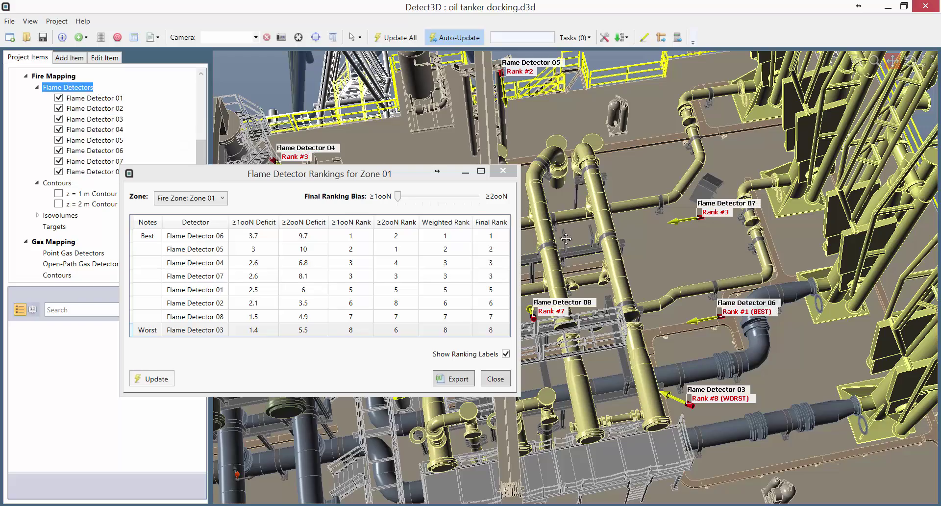
{"action": "left_click_drag", "start_coordinate": [600, 245], "coordinate": [651, 214]}
{"action": "left_click_drag", "start_coordinate": [374, 178], "coordinate": [279, 267]}
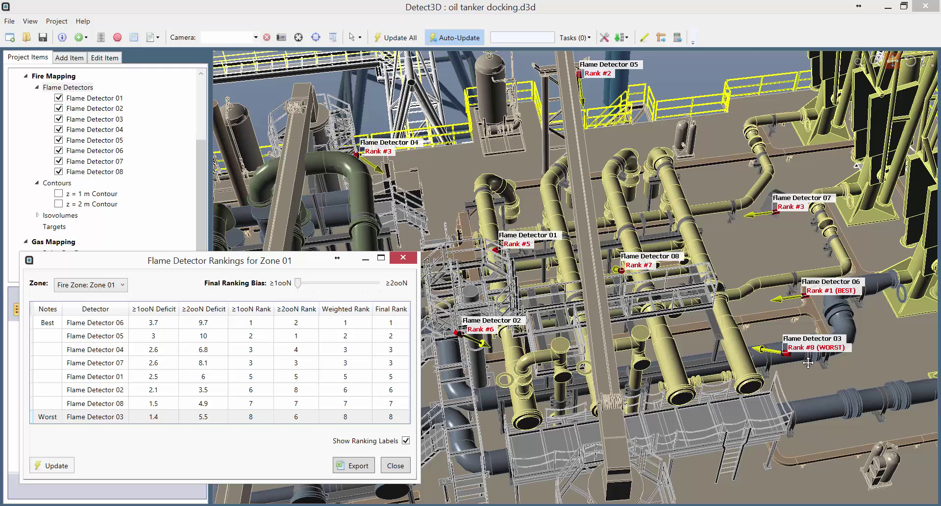
{"action": "left_click_drag", "start_coordinate": [305, 261], "coordinate": [499, 111]}
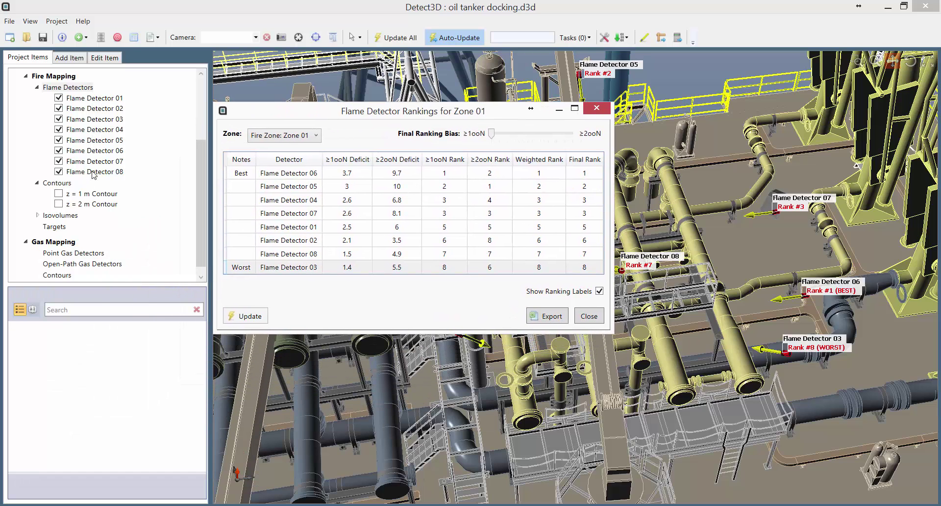
Disable Flame Detector 03 and show coverage results: 90.8% one-or-more coverage.
{"action": "left_click", "coordinate": [107, 119]}
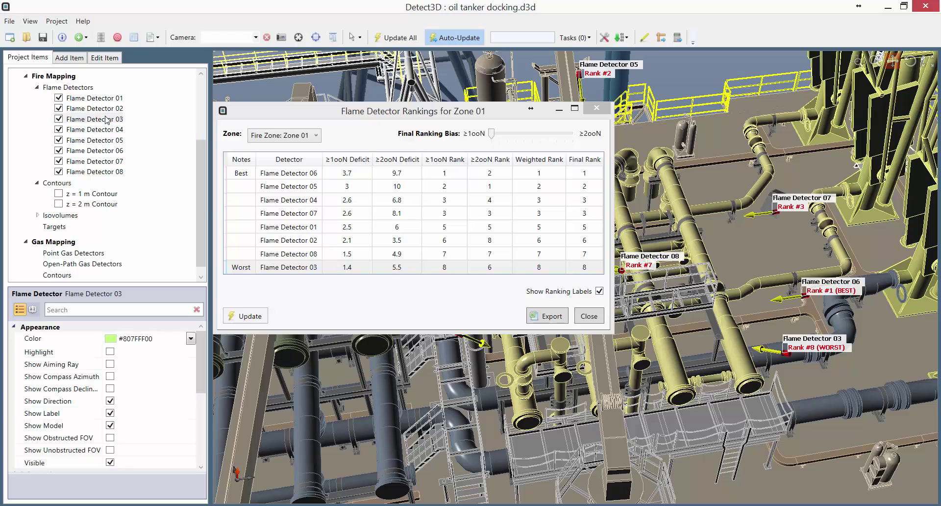
{"action": "right_click", "coordinate": [107, 119]}
{"action": "left_click", "coordinate": [157, 191]}
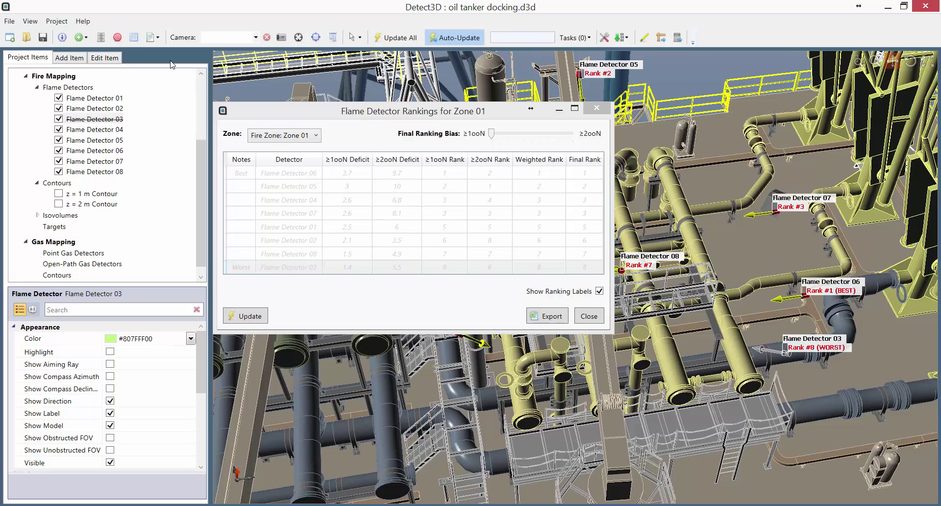
{"action": "left_click", "coordinate": [135, 41]}
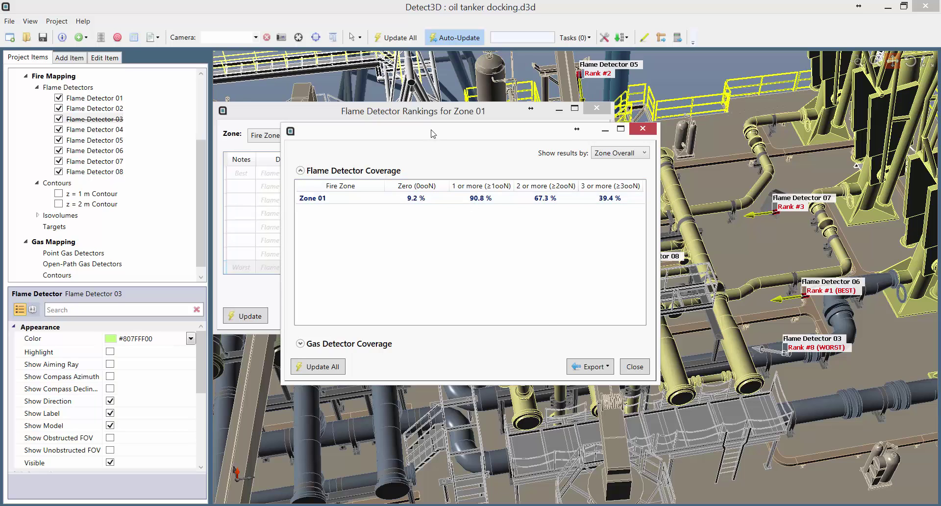
Update the Zone 01 rankings, select worst-ranked Flame Detector 08, and minimize coverage results.
{"action": "left_click_drag", "start_coordinate": [443, 130], "coordinate": [668, 165]}
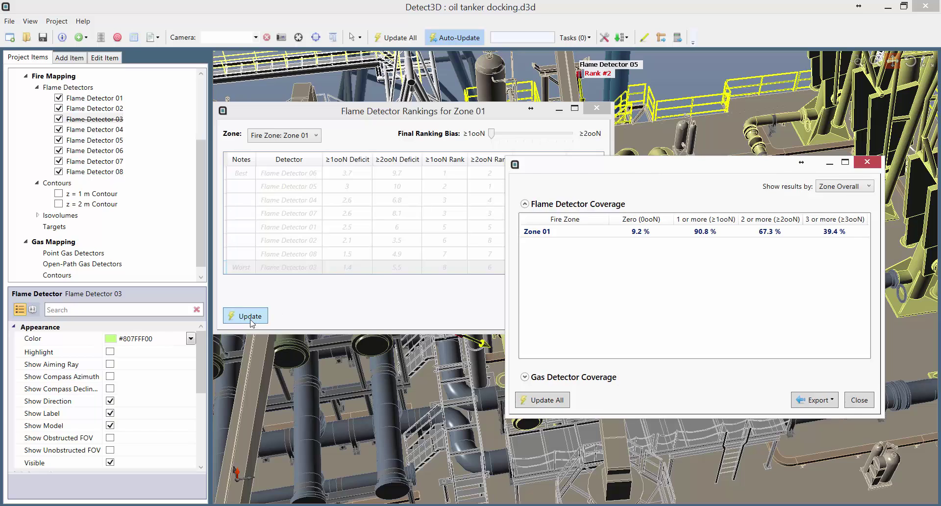
{"action": "left_click", "coordinate": [245, 315]}
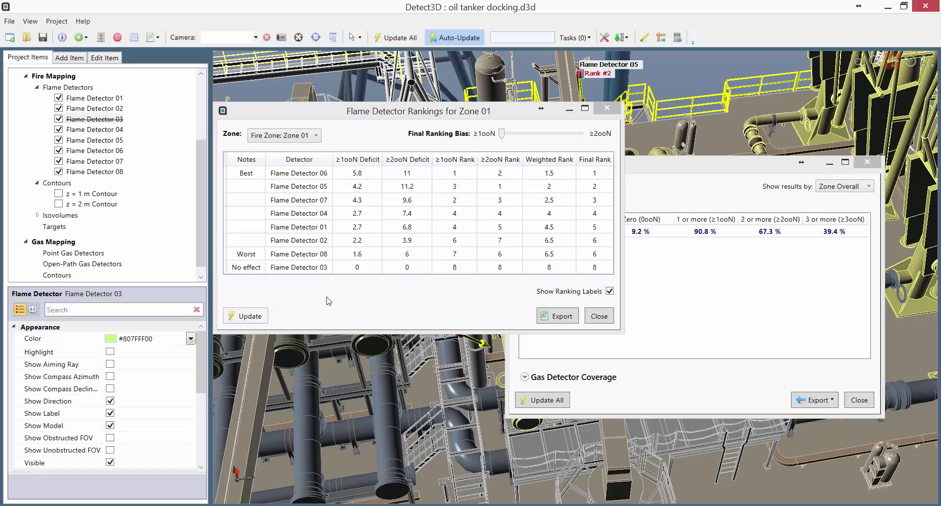
{"action": "left_click", "coordinate": [289, 258]}
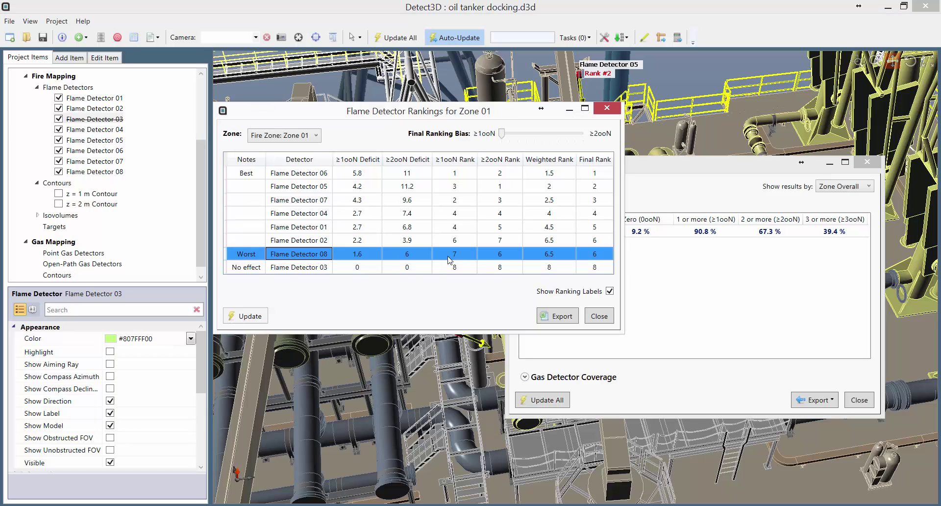
{"action": "left_click", "coordinate": [829, 164]}
{"action": "left_click_drag", "start_coordinate": [543, 117], "coordinate": [306, 131]}
{"action": "middle_click_drag", "start_coordinate": [623, 270], "coordinate": [616, 300]}
{"action": "scroll", "coordinate": [616, 300], "scroll_direction": "up", "scroll_amount": 6}
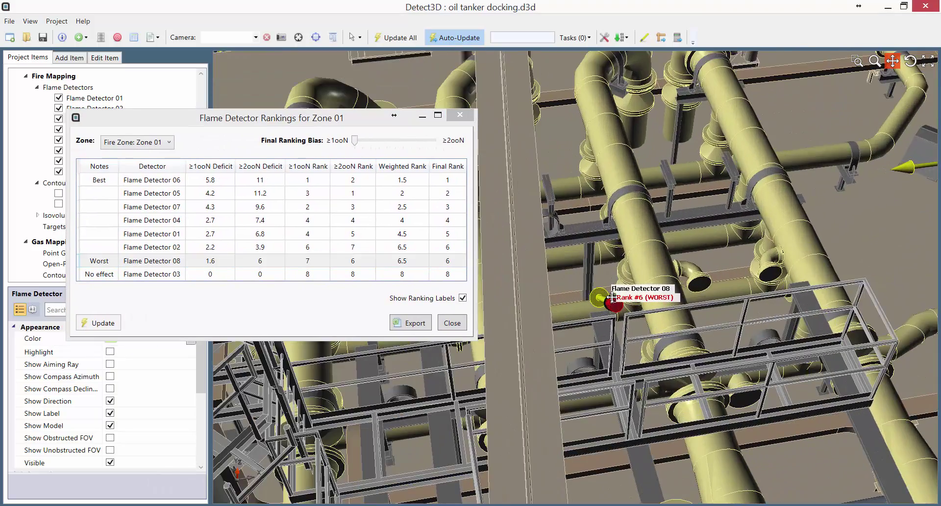
{"action": "scroll", "coordinate": [629, 301], "scroll_direction": "up", "scroll_amount": 2}
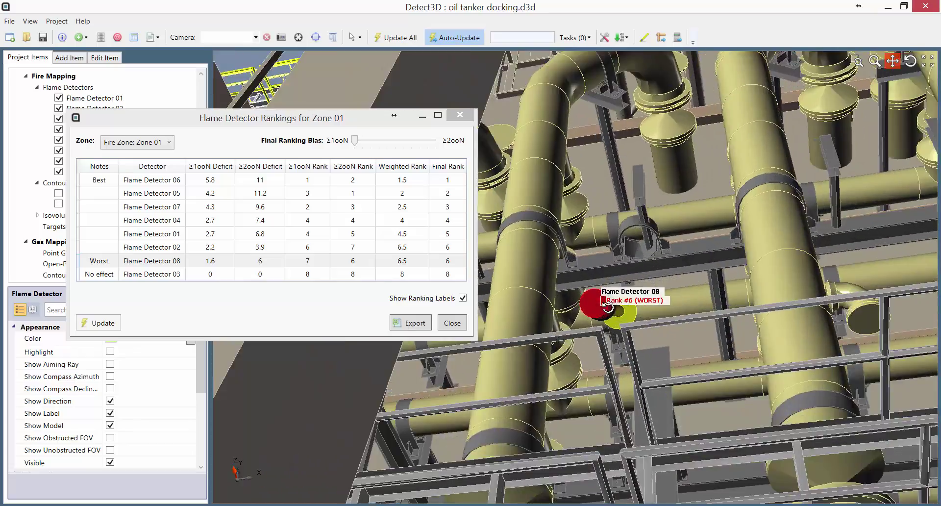
{"action": "left_click_drag", "start_coordinate": [622, 302], "coordinate": [647, 313]}
{"action": "scroll", "coordinate": [648, 313], "scroll_direction": "down", "scroll_amount": 10}
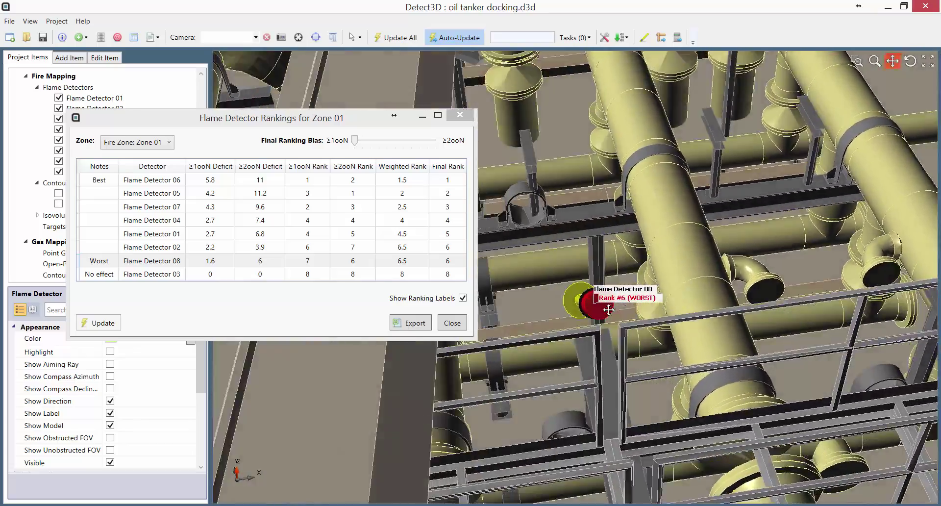
{"action": "scroll", "coordinate": [667, 291], "scroll_direction": "down", "scroll_amount": 4}
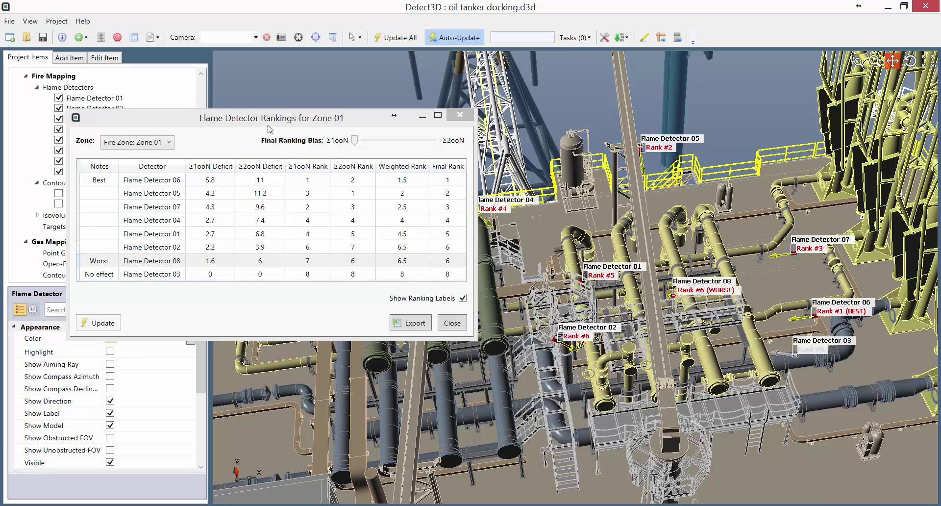
Disable Flame Detector 08, update rankings, and check 89.2% one-or-more coverage before closing results.
{"action": "left_click_drag", "start_coordinate": [262, 122], "coordinate": [374, 120]}
{"action": "right_click", "coordinate": [118, 173]}
{"action": "left_click", "coordinate": [156, 249]}
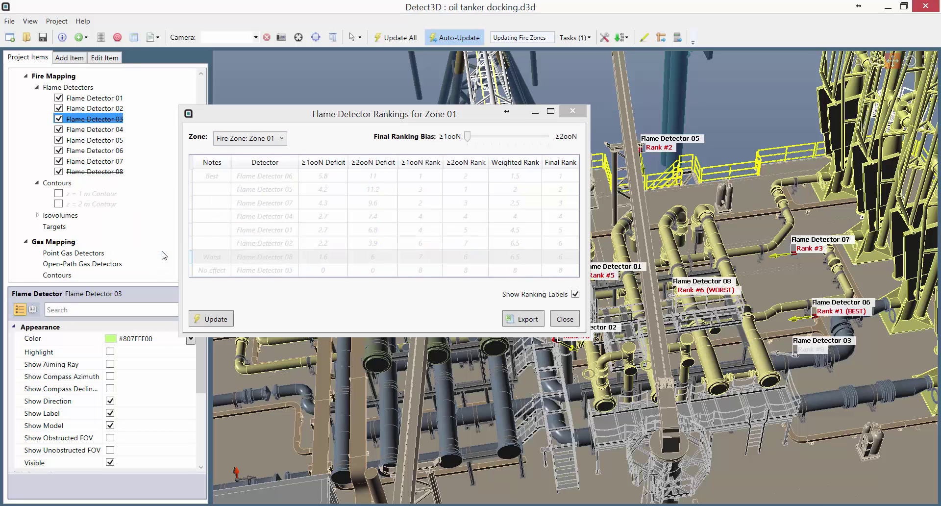
{"action": "left_click", "coordinate": [223, 318]}
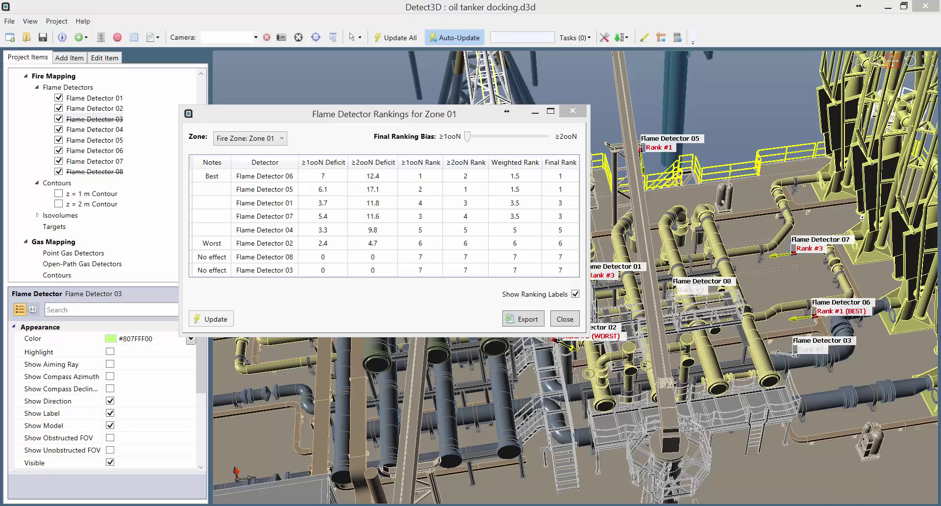
{"action": "left_click", "coordinate": [293, 488]}
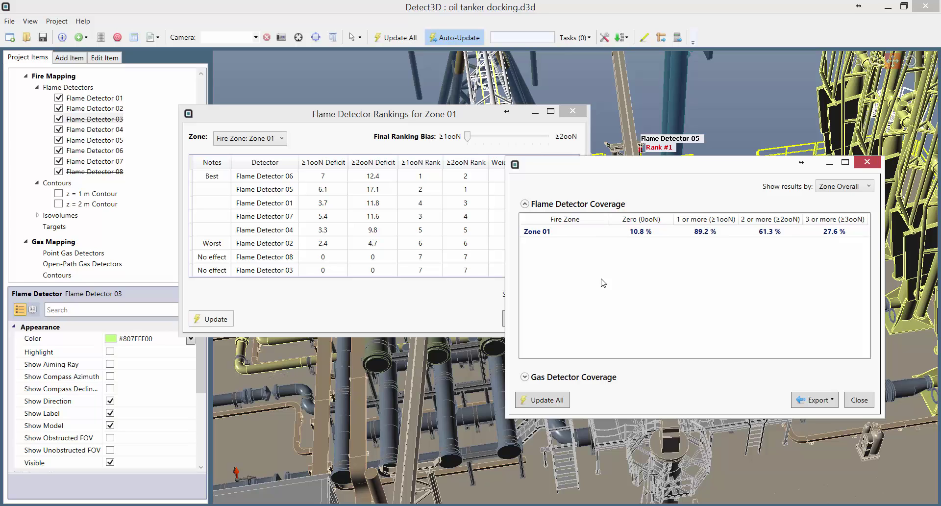
{"action": "left_click", "coordinate": [866, 162]}
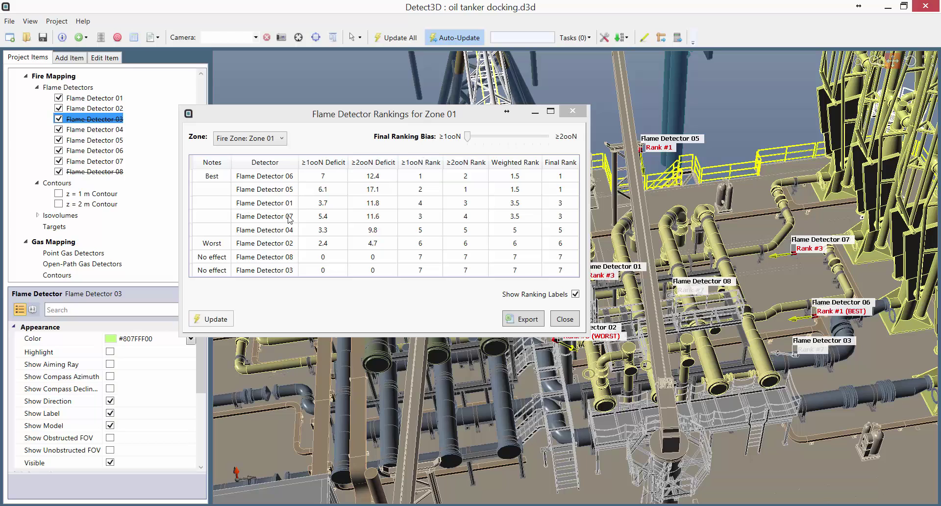
Highlight the worst-ranked Flame Detector 02, close the rankings, and inspect its aim in 3D.
{"action": "left_click", "coordinate": [213, 246]}
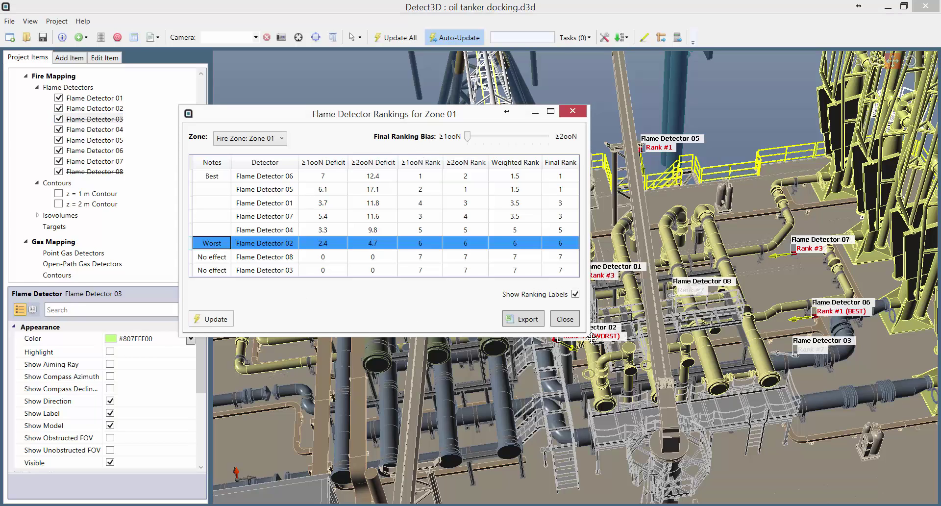
{"action": "left_click", "coordinate": [571, 110]}
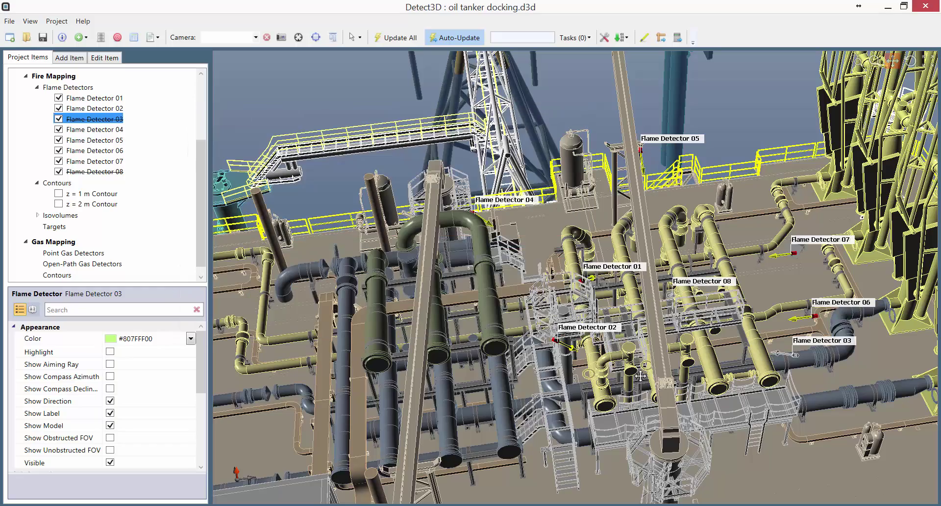
{"action": "scroll", "coordinate": [577, 337], "scroll_direction": "up", "scroll_amount": 10}
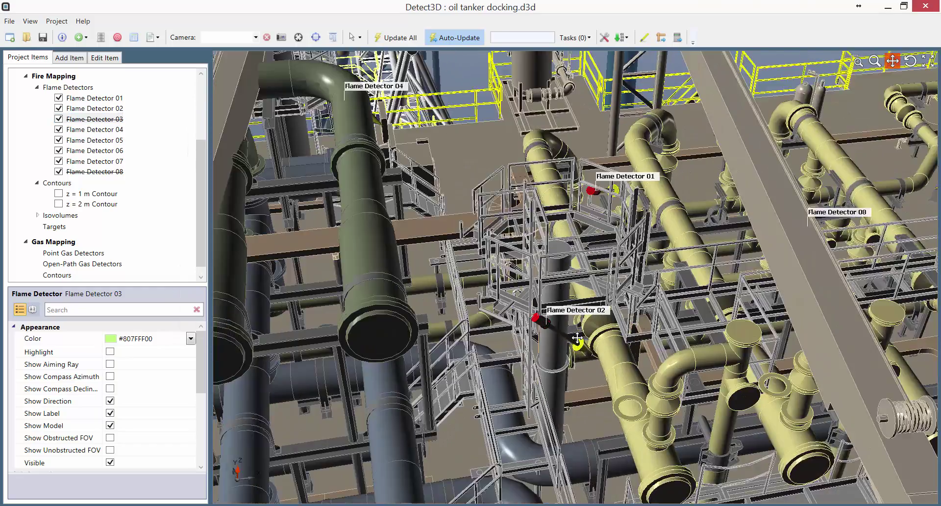
{"action": "scroll", "coordinate": [578, 337], "scroll_direction": "up", "scroll_amount": 3}
{"action": "left_click_drag", "start_coordinate": [641, 367], "coordinate": [496, 302]}
{"action": "scroll", "coordinate": [496, 302], "scroll_direction": "down", "scroll_amount": 8}
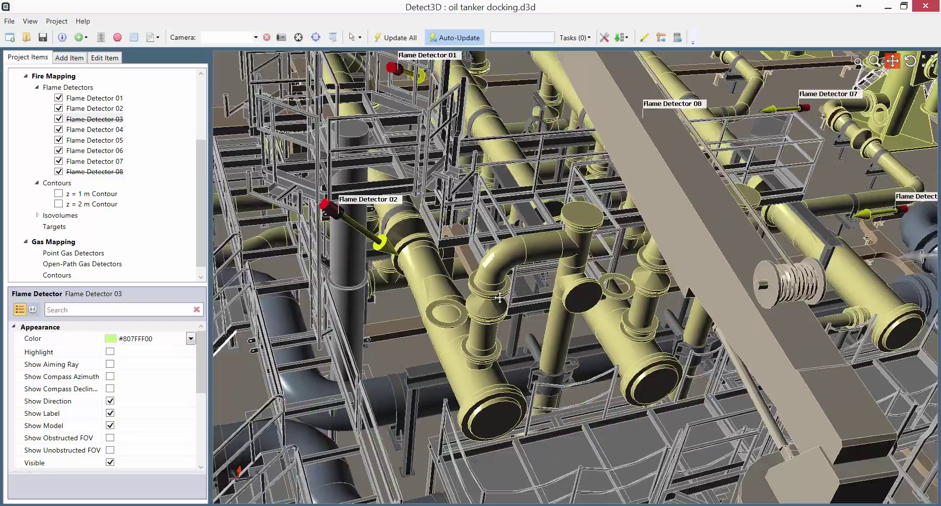
{"action": "scroll", "coordinate": [461, 295], "scroll_direction": "down", "scroll_amount": 3}
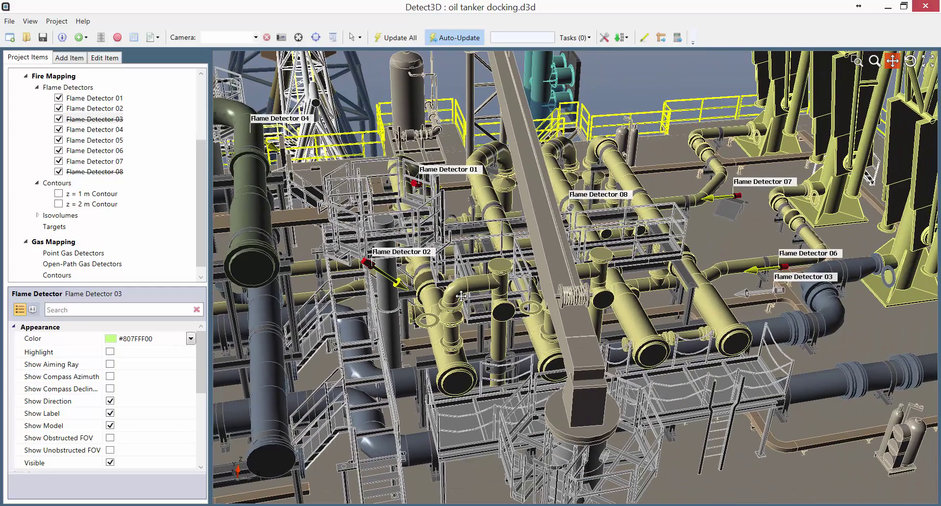
Disable Flame Detector 02.
{"action": "left_click", "coordinate": [117, 108]}
{"action": "right_click", "coordinate": [118, 110]}
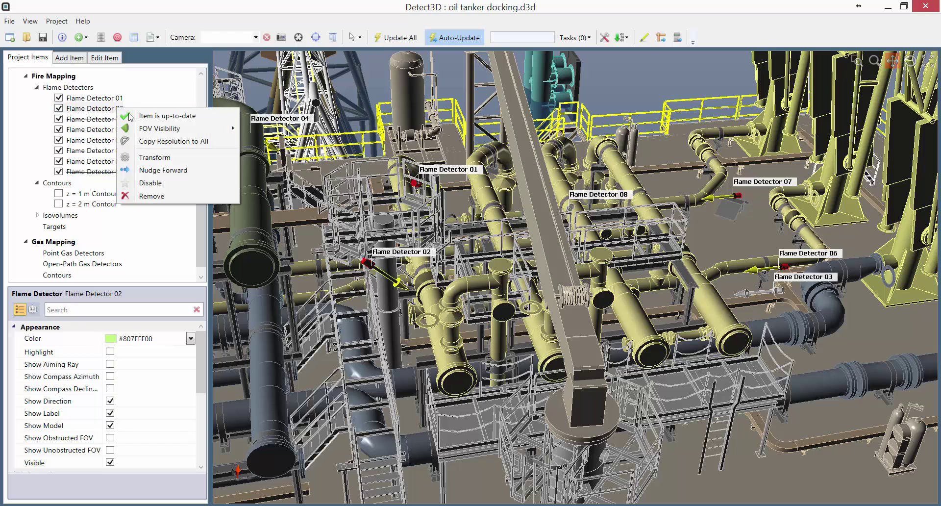
{"action": "left_click", "coordinate": [167, 182]}
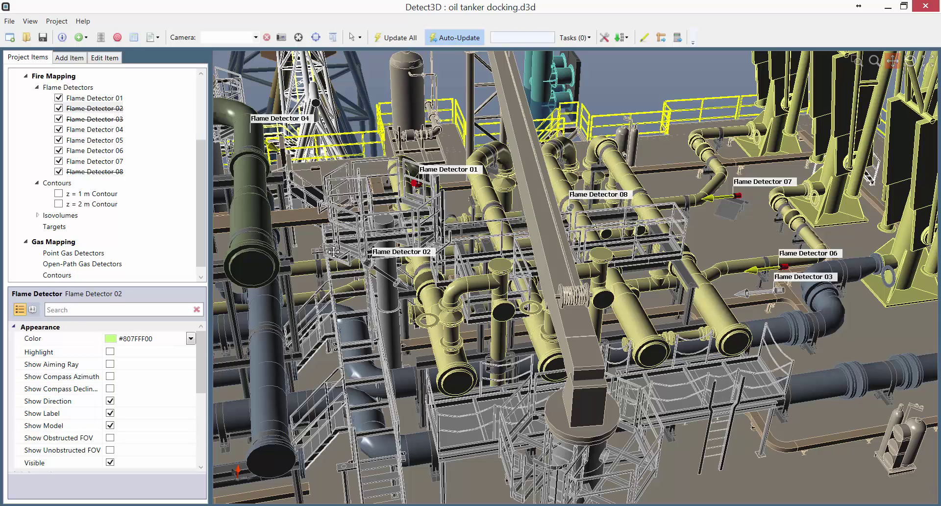
Show the 0ooN zero-coverage isovolume and look down onto the deck.
{"action": "left_click", "coordinate": [37, 216]}
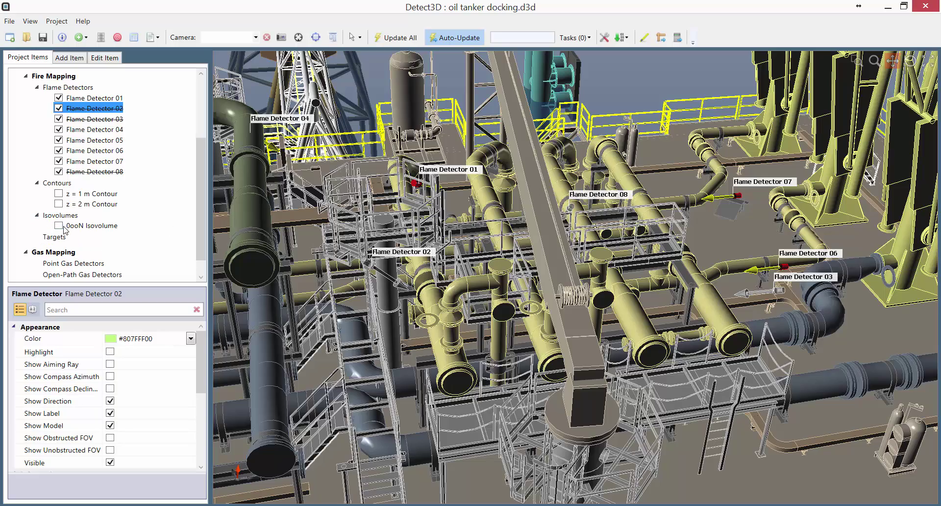
{"action": "left_click", "coordinate": [58, 226]}
{"action": "left_click_drag", "start_coordinate": [587, 230], "coordinate": [582, 325]}
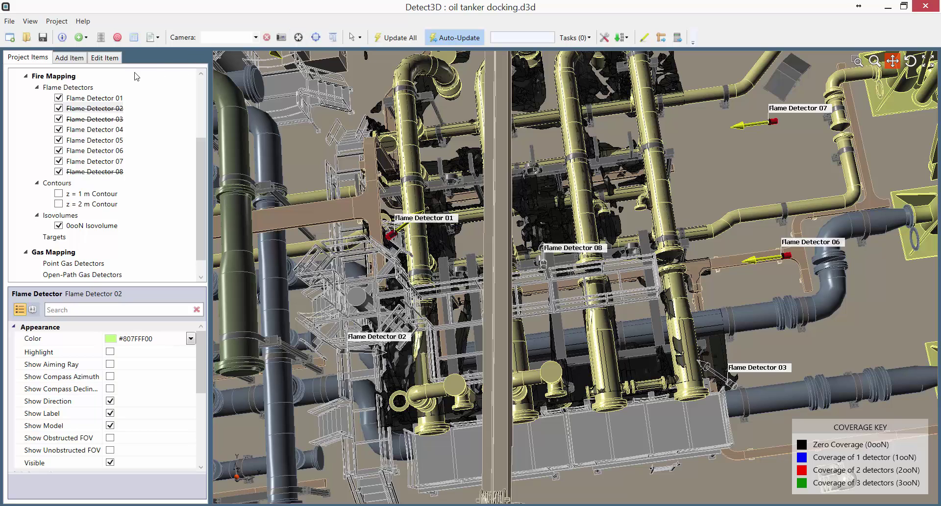
Add a new Honeywell Analytics SS4 flame detector placed at -35.16, 35.26, 21.53 near Flame Detector 01.
{"action": "left_click", "coordinate": [83, 88]}
{"action": "right_click", "coordinate": [82, 88]}
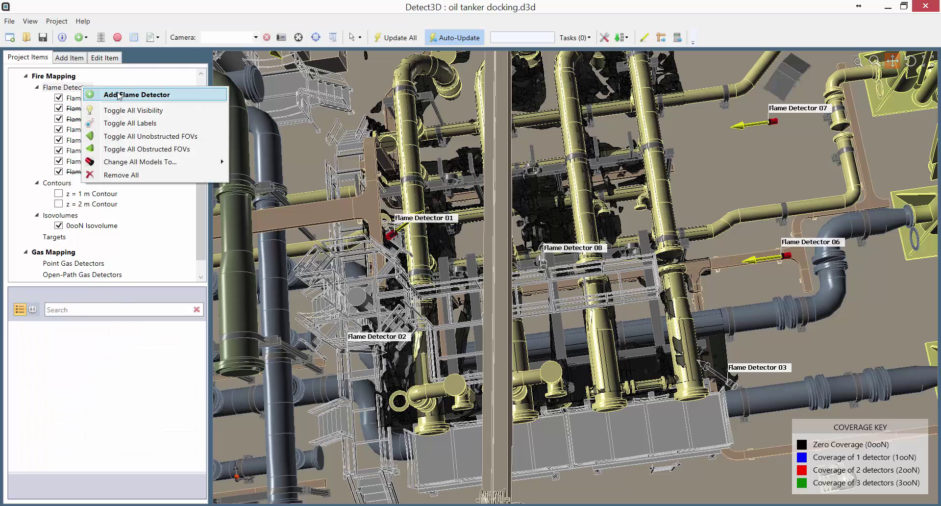
{"action": "left_click", "coordinate": [117, 94]}
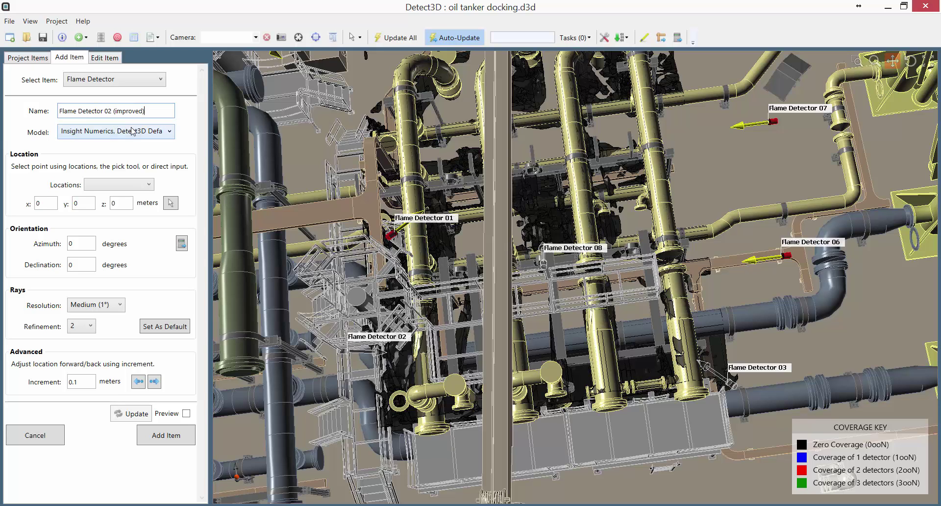
{"action": "left_click", "coordinate": [133, 130]}
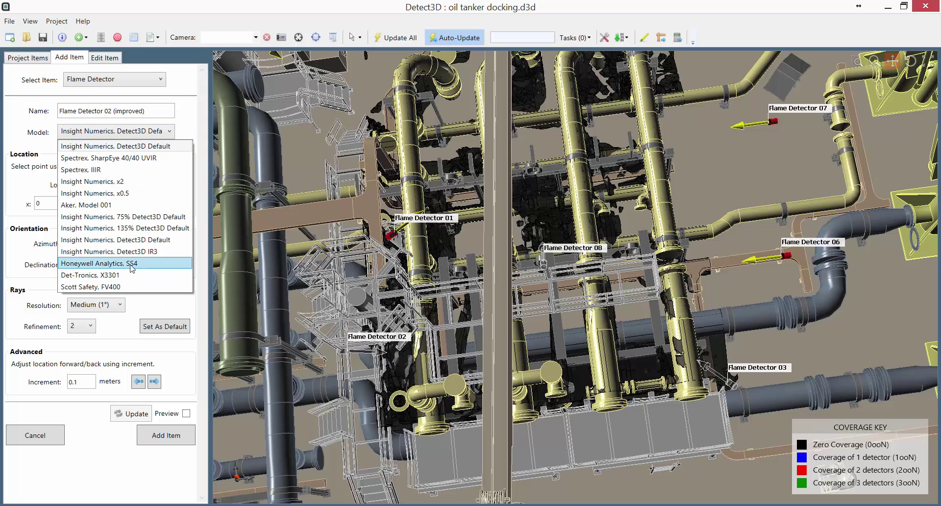
{"action": "left_click", "coordinate": [131, 264]}
{"action": "left_click", "coordinate": [170, 202]}
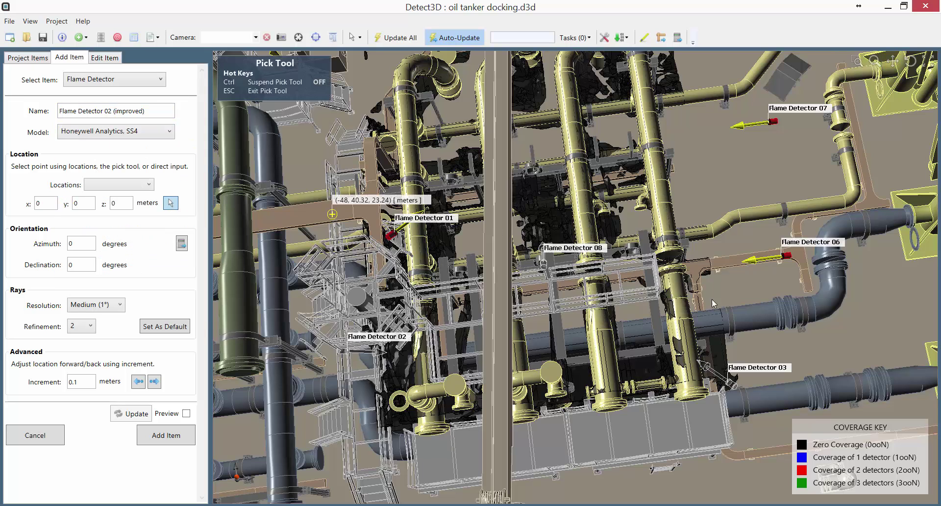
{"action": "left_click", "coordinate": [807, 357]}
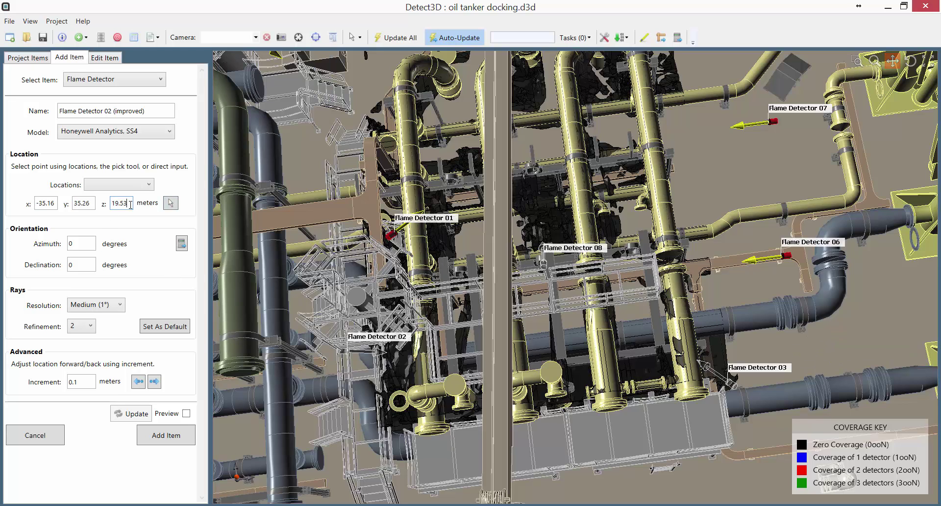
Preview the new detector's cone and aim it at azimuth 160 and declination 20 degrees.
{"action": "left_click", "coordinate": [186, 413]}
{"action": "left_click_drag", "start_coordinate": [584, 337], "coordinate": [392, 331]}
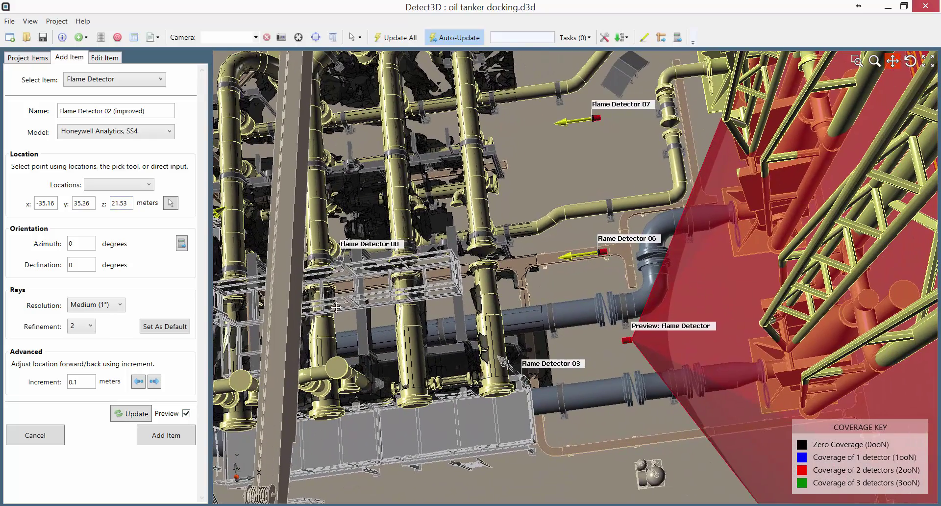
{"action": "left_click", "coordinate": [78, 246]}
{"action": "type", "text": "160"}
{"action": "left_click", "coordinate": [84, 265]}
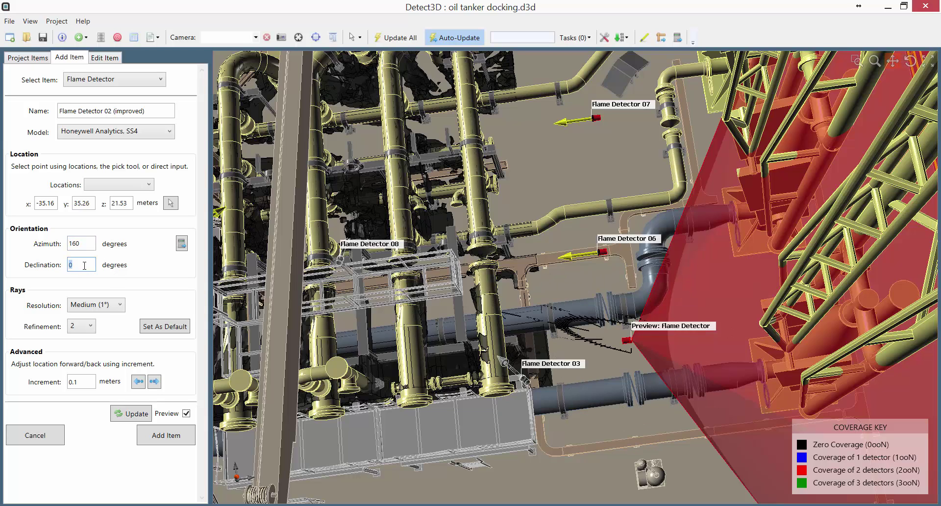
{"action": "type", "text": "20"}
{"action": "left_click", "coordinate": [135, 414]}
Check the cone across the deck and add Flame Detector 02 (improved) to the project.
{"action": "scroll", "coordinate": [453, 308], "scroll_direction": "down", "scroll_amount": 5}
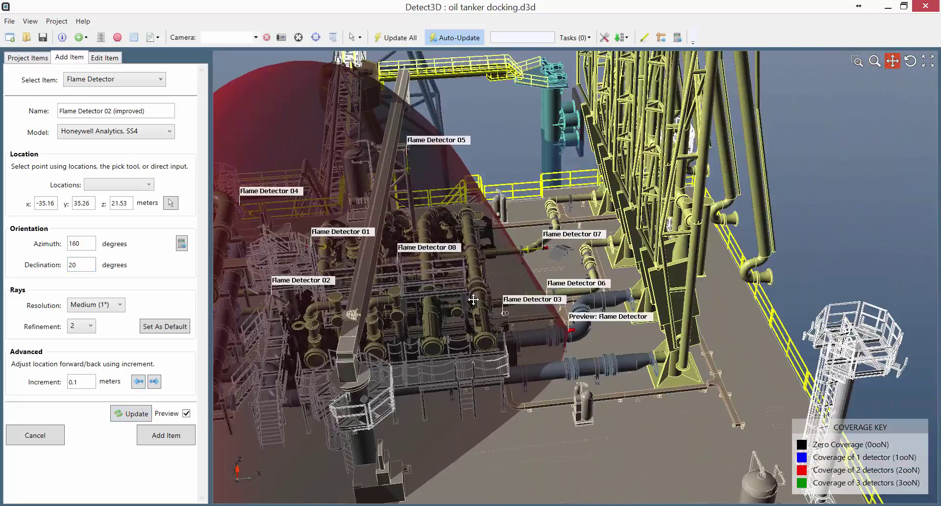
{"action": "middle_click_drag", "start_coordinate": [473, 300], "coordinate": [586, 279]}
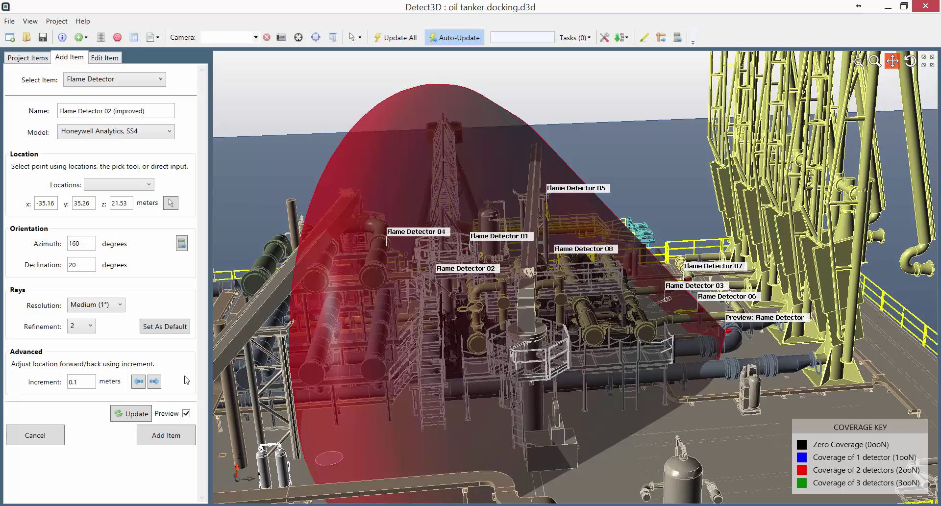
{"action": "left_click", "coordinate": [180, 439]}
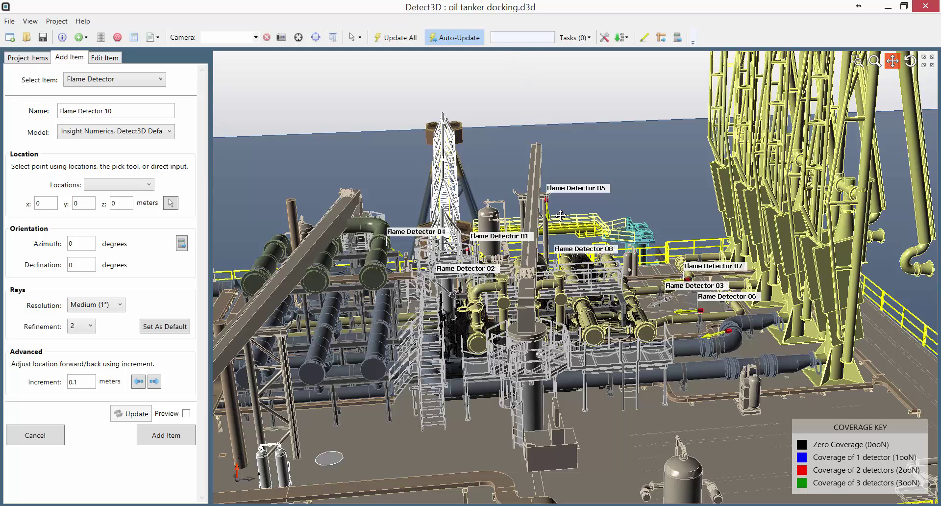
Turn on Show Label for Flame Detector 02 (improved) in the Project Items list.
{"action": "scroll", "coordinate": [559, 218], "scroll_direction": "up", "scroll_amount": 10}
{"action": "scroll", "coordinate": [568, 343], "scroll_direction": "down", "scroll_amount": 8}
{"action": "right_click_drag", "start_coordinate": [567, 343], "coordinate": [576, 363]}
{"action": "scroll", "coordinate": [525, 265], "scroll_direction": "up", "scroll_amount": 5}
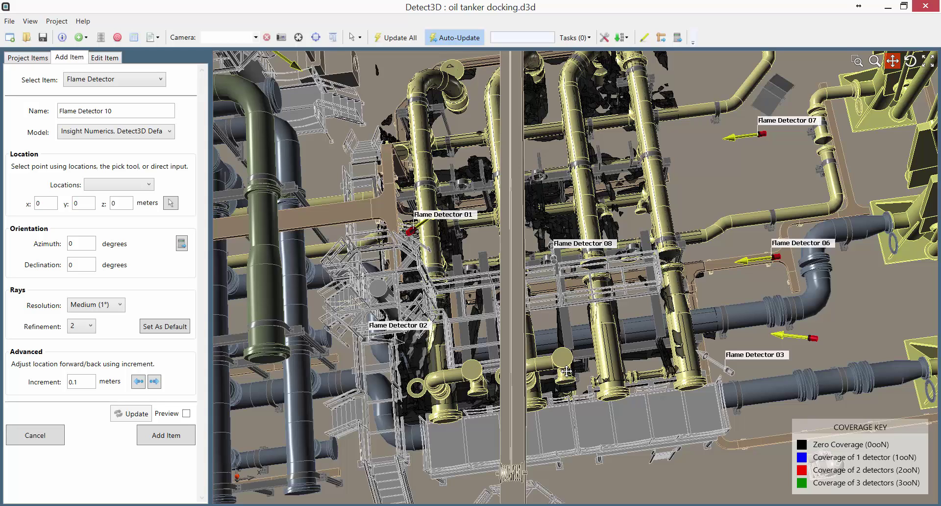
{"action": "left_click", "coordinate": [34, 59]}
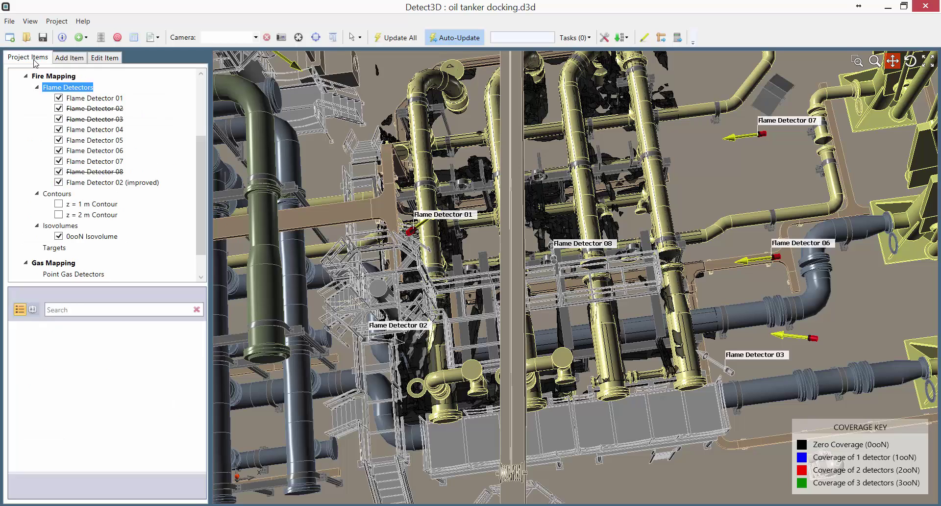
{"action": "left_click", "coordinate": [121, 183]}
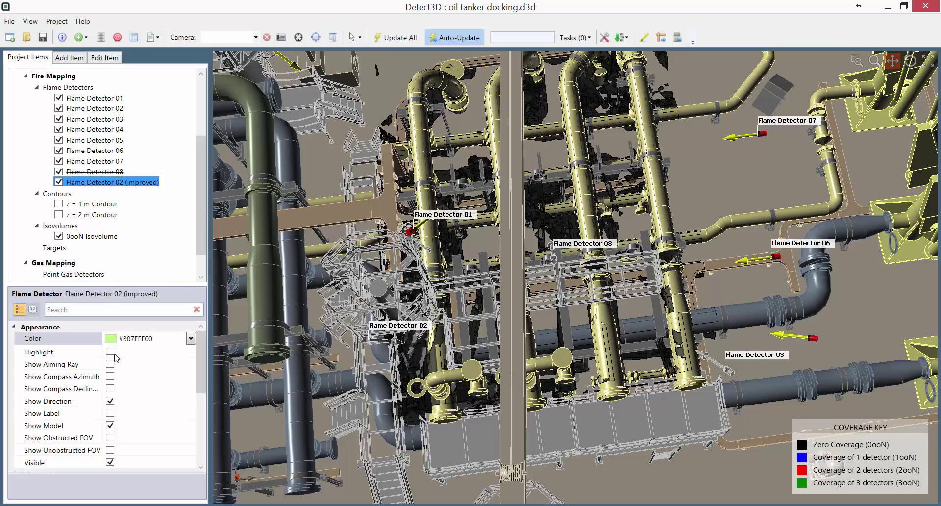
{"action": "left_click", "coordinate": [110, 412]}
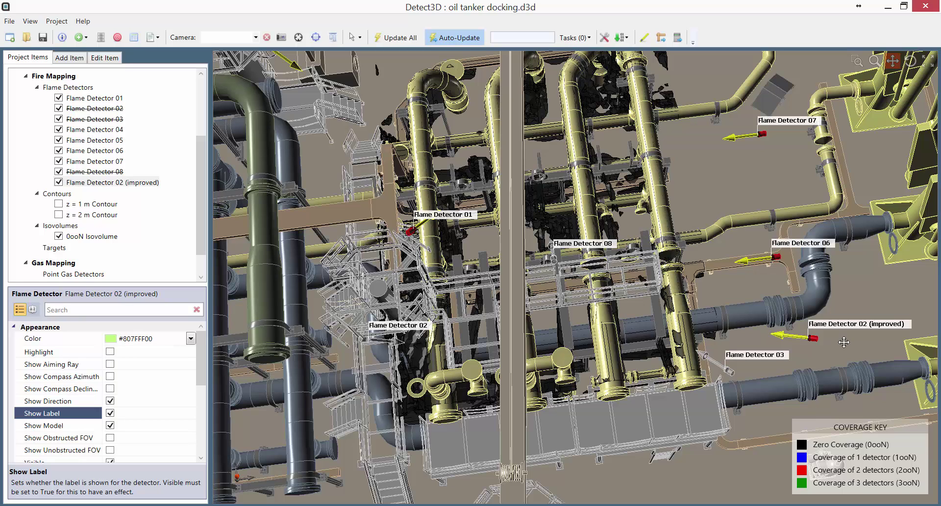
Remove Flame Detectors 02, 03 and 08 from the project and run Update All.
{"action": "left_click", "coordinate": [133, 37]}
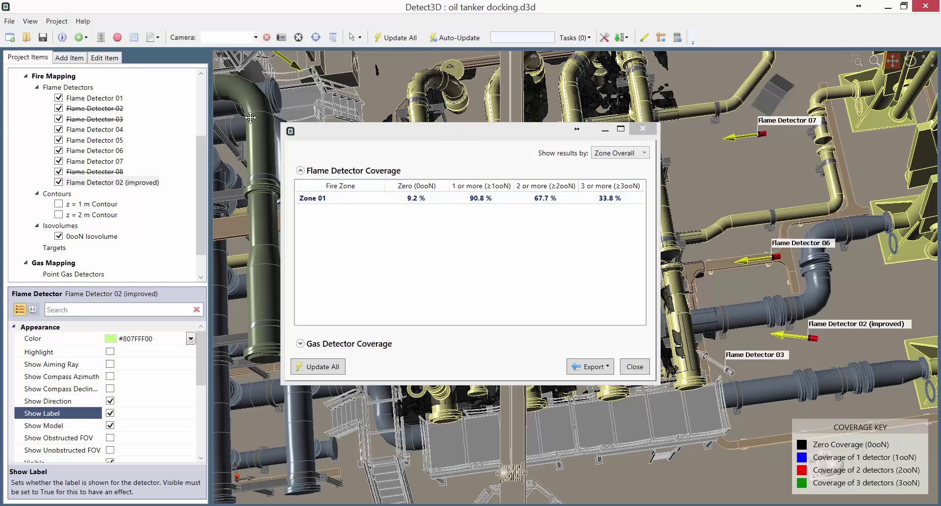
{"action": "right_click", "coordinate": [123, 113]}
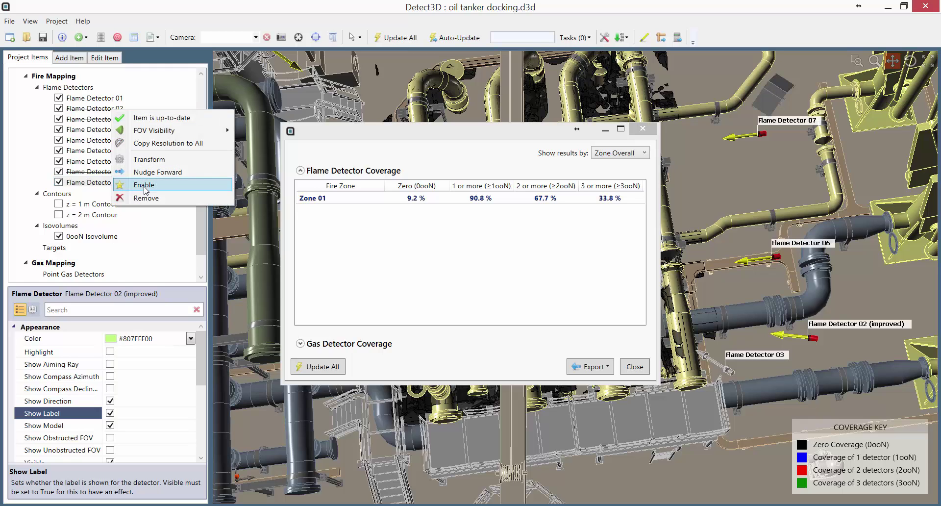
{"action": "left_click", "coordinate": [146, 198]}
{"action": "right_click", "coordinate": [112, 110]}
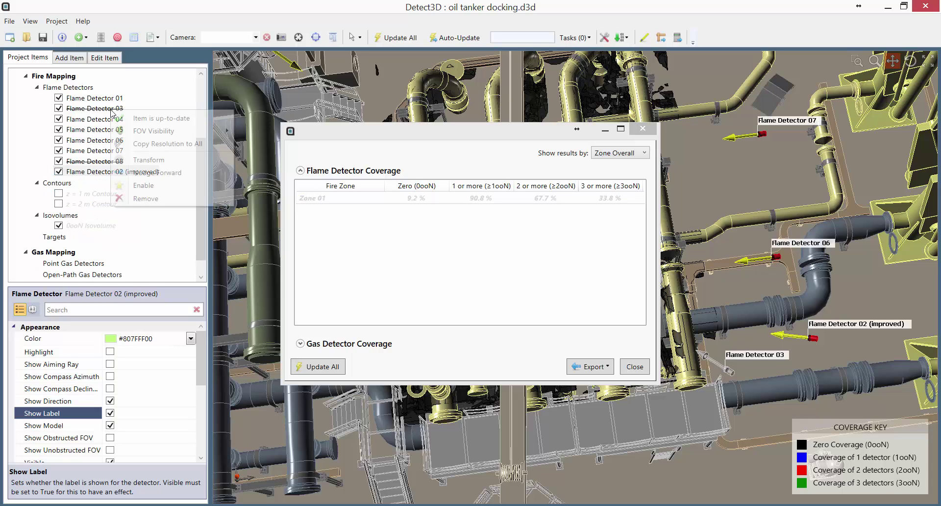
{"action": "left_click", "coordinate": [156, 199]}
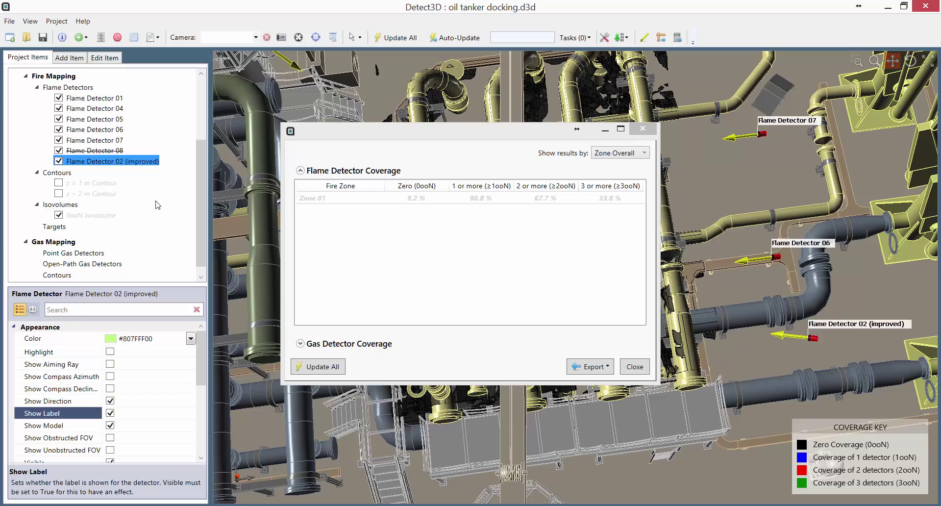
{"action": "right_click", "coordinate": [115, 155]}
{"action": "left_click", "coordinate": [149, 242]}
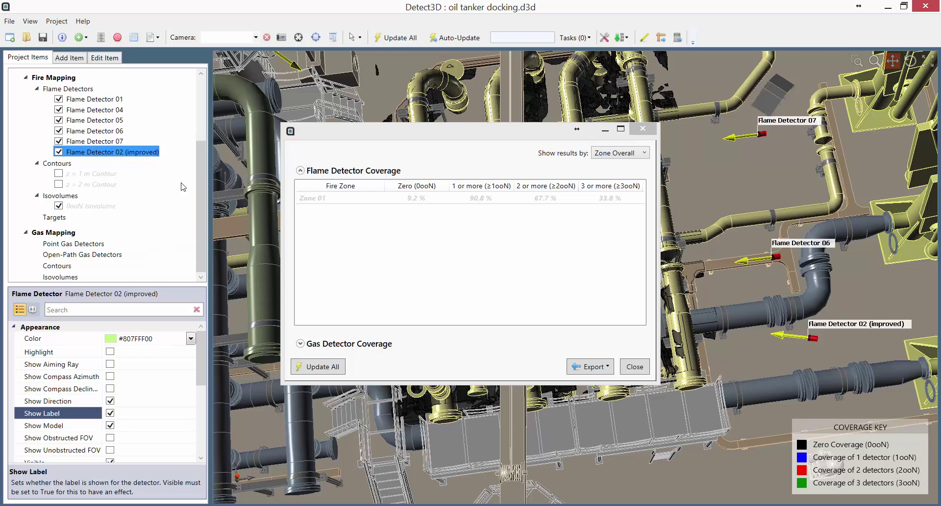
{"action": "left_click", "coordinate": [391, 42]}
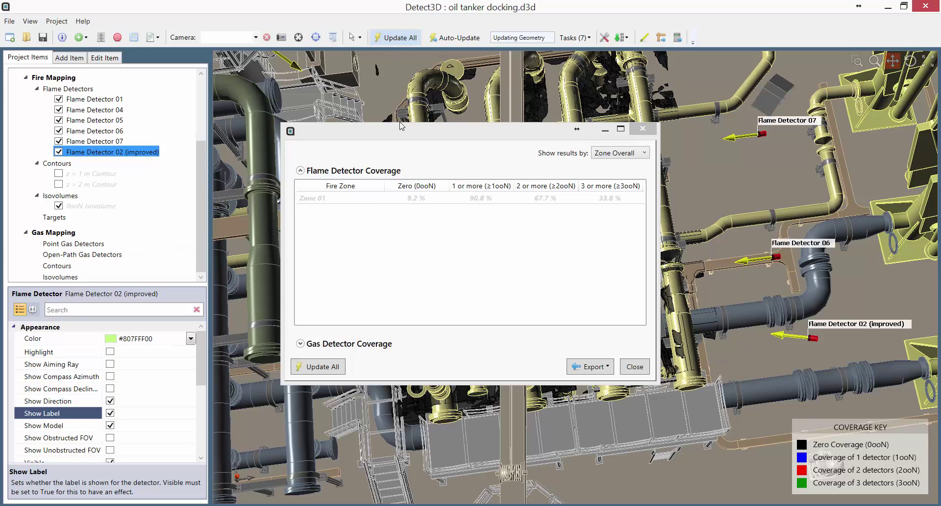